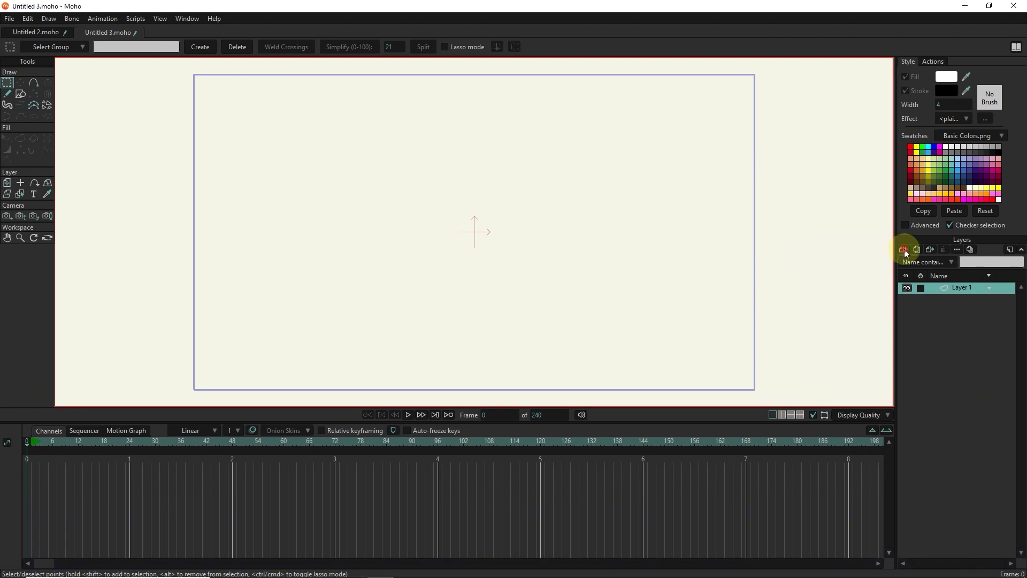
Add a new vector layer above Layer 1 and name it "Table"
{"action": "left_click", "coordinate": [904, 250]}
{"action": "left_click", "coordinate": [916, 260]}
{"action": "type", "text": "Table"}
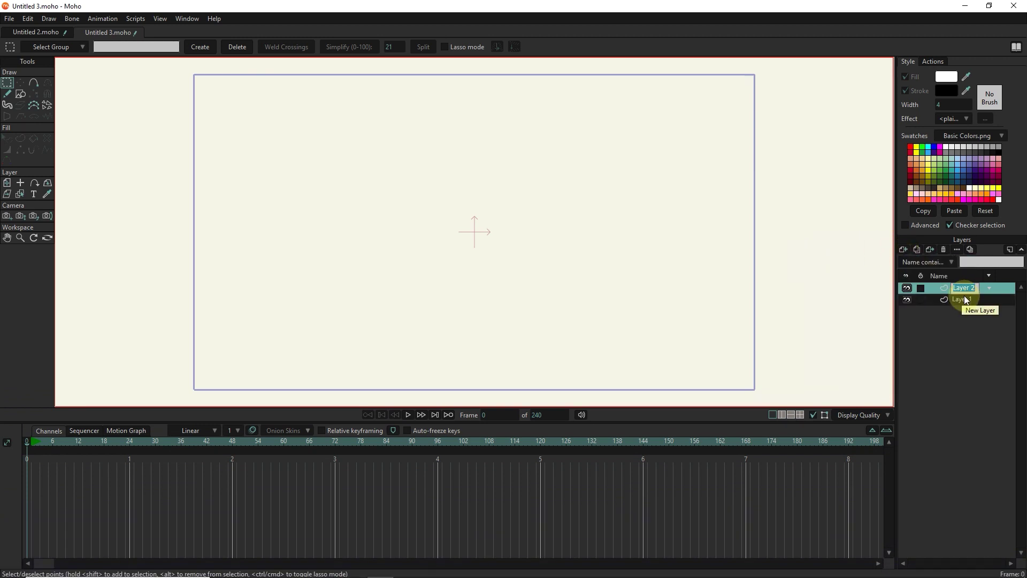
{"action": "left_click", "coordinate": [946, 289]}
Draw a large white oval centred in the frame on the Table layer and turn on its black stroke
{"action": "left_click", "coordinate": [20, 94]}
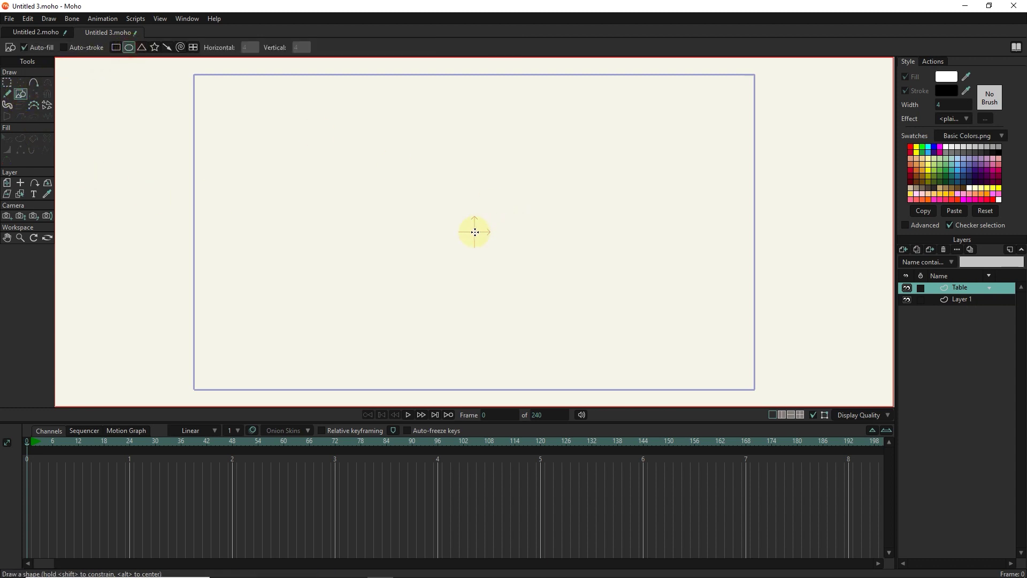
{"action": "mouse_move", "coordinate": [494, 251]}
{"action": "left_mouse_down"}
{"action": "mouse_move", "coordinate": [626, 275]}
{"action": "mouse_move", "coordinate": [708, 305]}
{"action": "mouse_move", "coordinate": [718, 356]}
{"action": "left_mouse_up"}
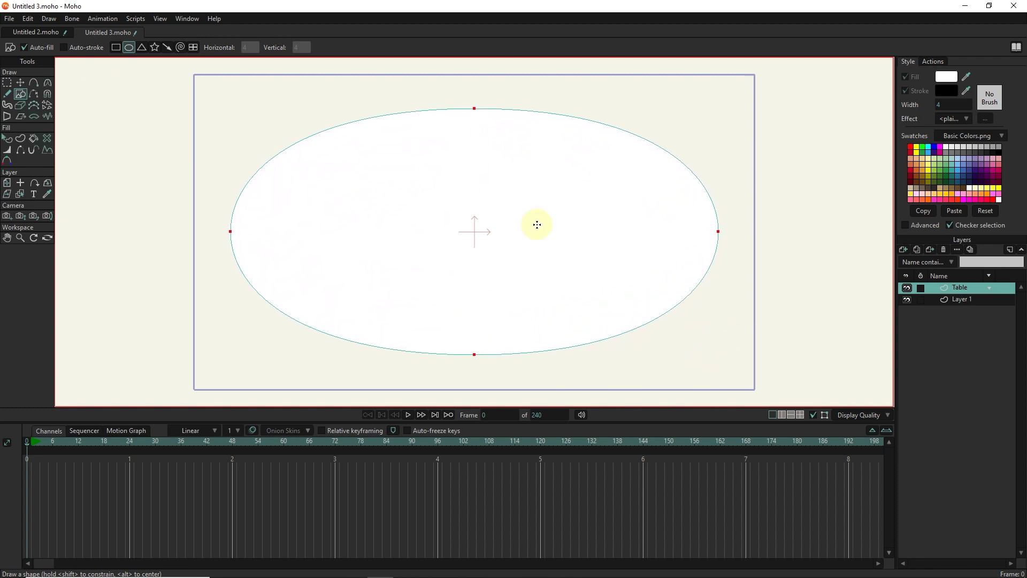
{"action": "left_click", "coordinate": [10, 138]}
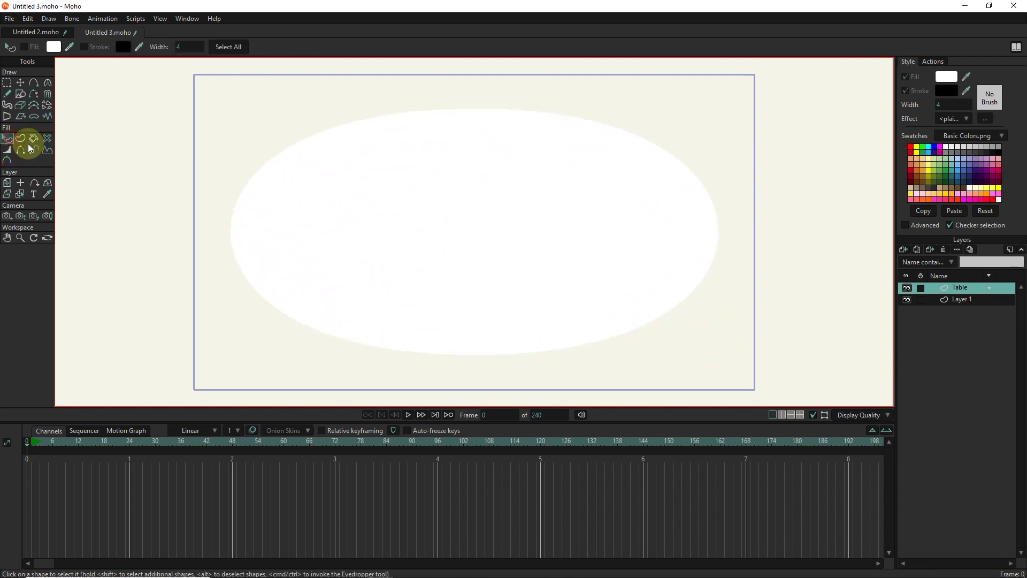
{"action": "left_click", "coordinate": [391, 232]}
{"action": "left_click", "coordinate": [905, 91]}
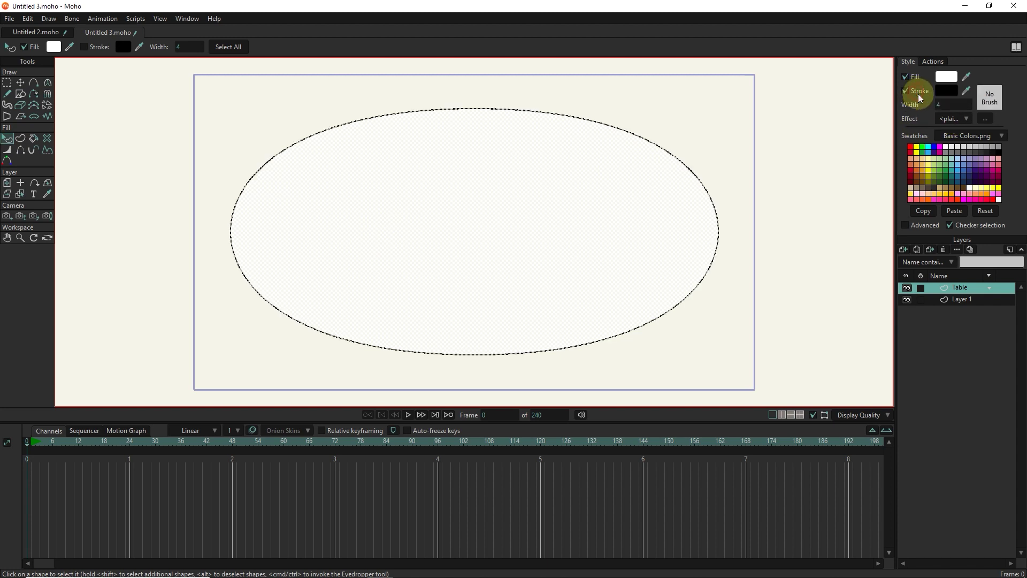
Apply an Image Texture effect to the oval using brown-wooden-textured-flooring-background with the Tile fill mode
{"action": "left_click", "coordinate": [946, 118]}
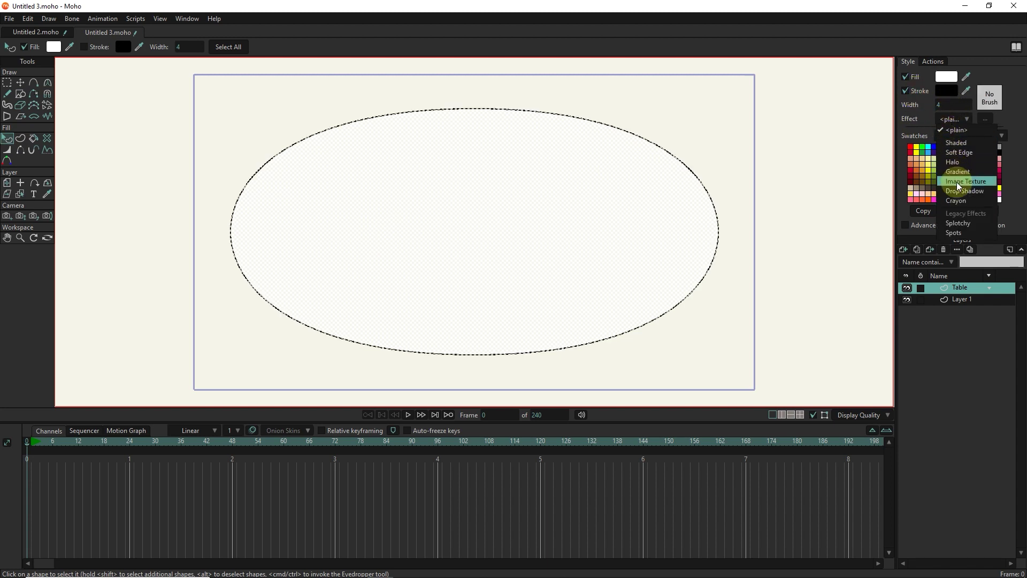
{"action": "left_click", "coordinate": [971, 182]}
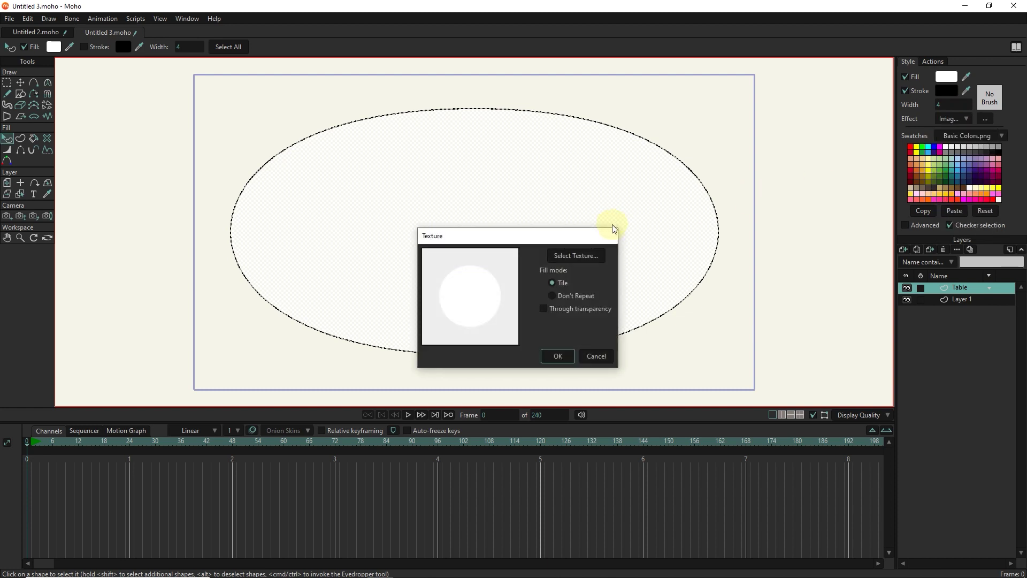
{"action": "left_click", "coordinate": [568, 259]}
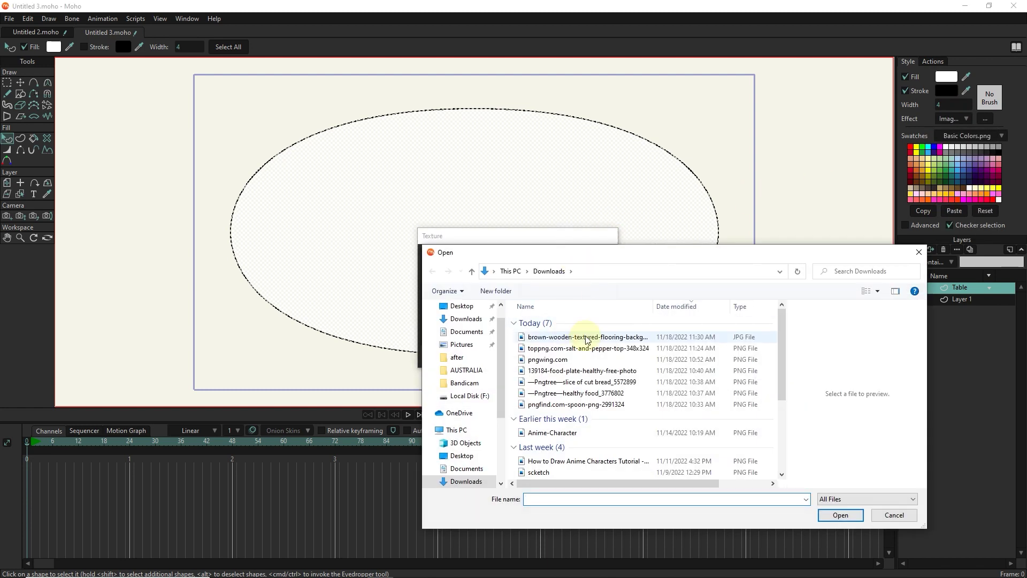
{"action": "left_click", "coordinate": [575, 338]}
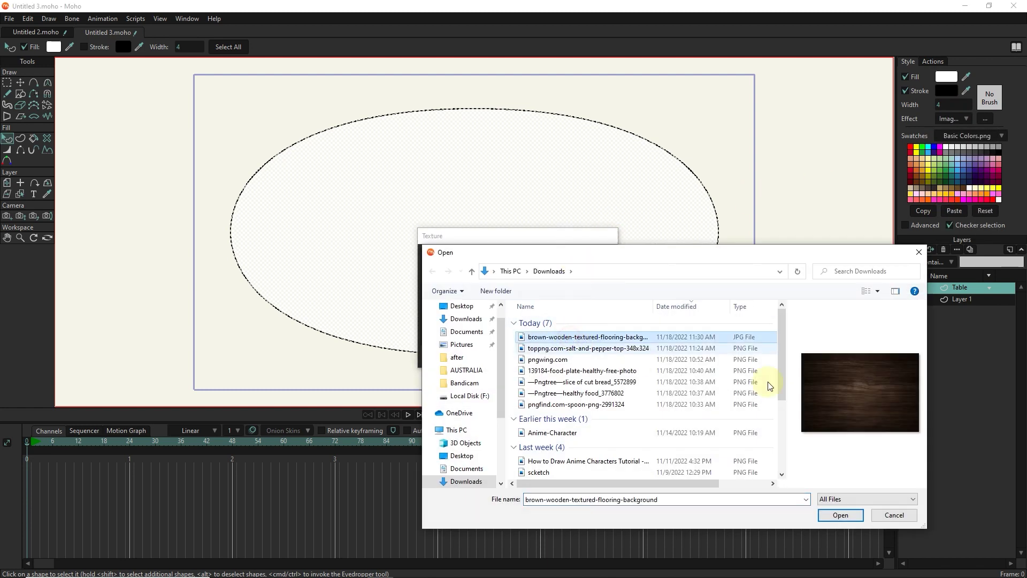
{"action": "left_click", "coordinate": [839, 514]}
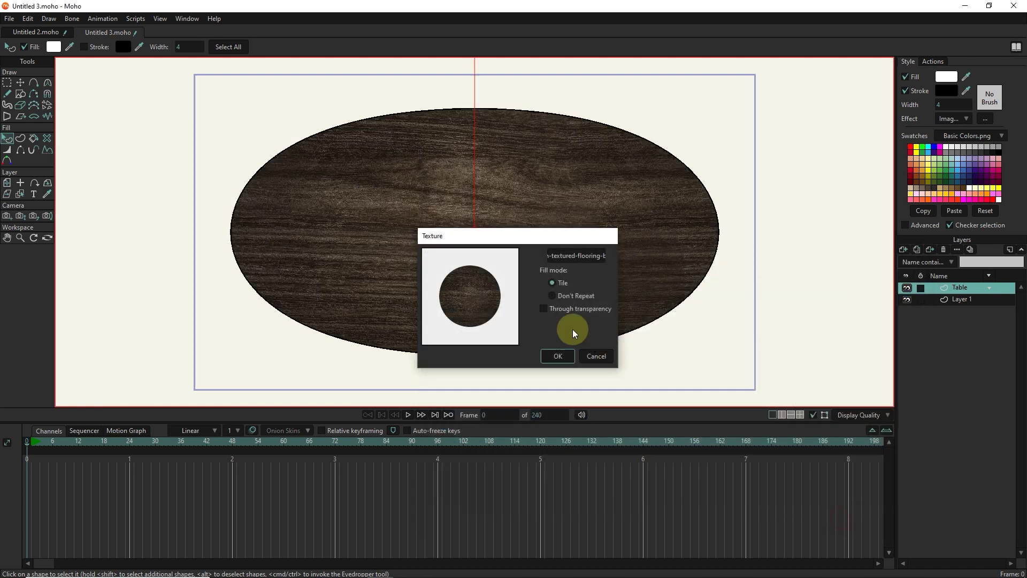
{"action": "left_click", "coordinate": [554, 356]}
Shrink the wood texture by shortening its handle to just above the oval, and preview-render the frame
{"action": "left_click_drag", "start_coordinate": [482, 197], "coordinate": [470, 247]}
{"action": "left_click", "coordinate": [553, 139]}
{"action": "scroll", "coordinate": [541, 158], "scroll_direction": "down", "scroll_amount": 2}
{"action": "left_click_drag", "start_coordinate": [532, 162], "coordinate": [530, 183]}
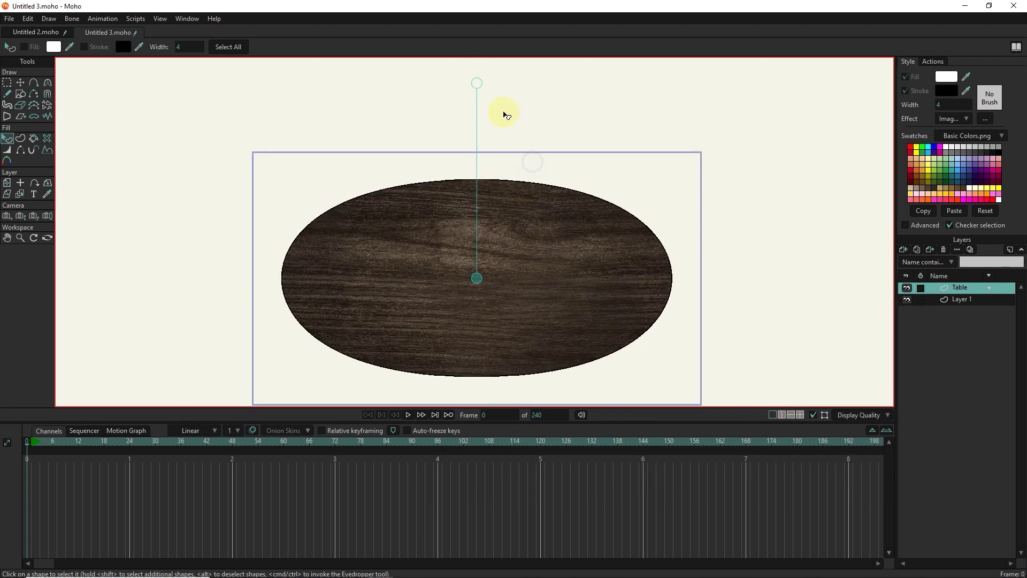
{"action": "left_click_drag", "start_coordinate": [477, 87], "coordinate": [487, 159]}
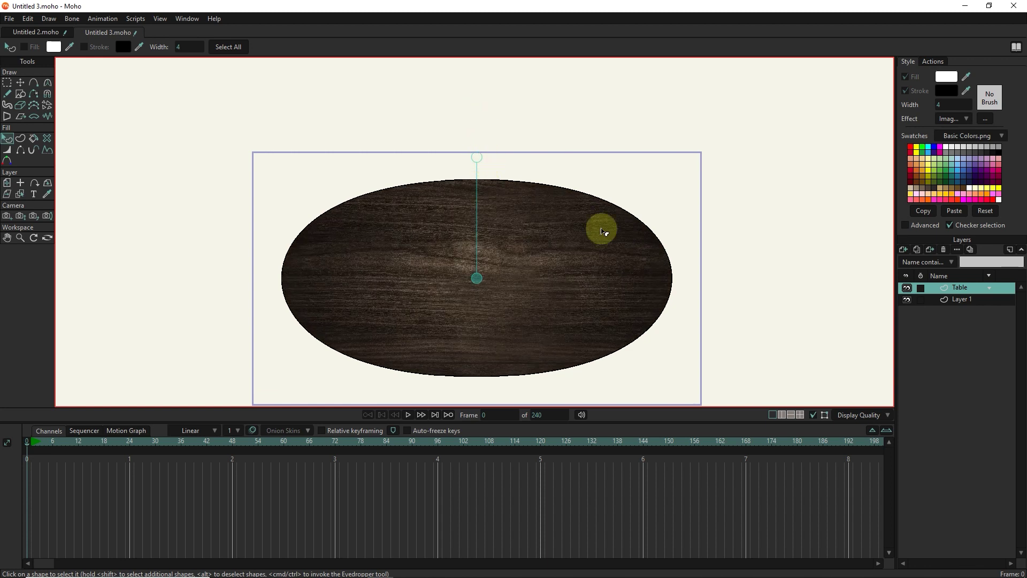
{"action": "key", "text": "ctrl+r"}
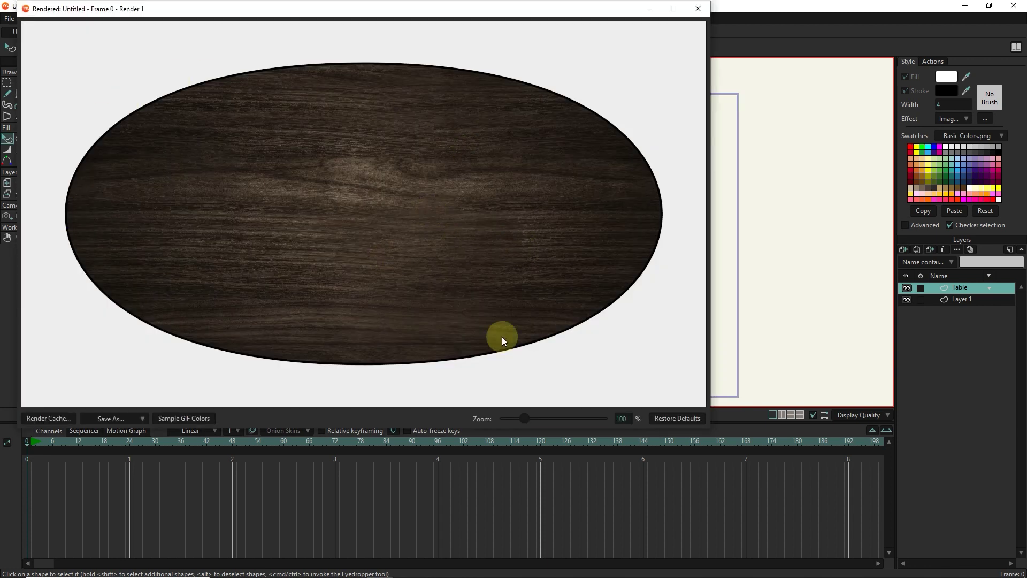
{"action": "left_click", "coordinate": [702, 8]}
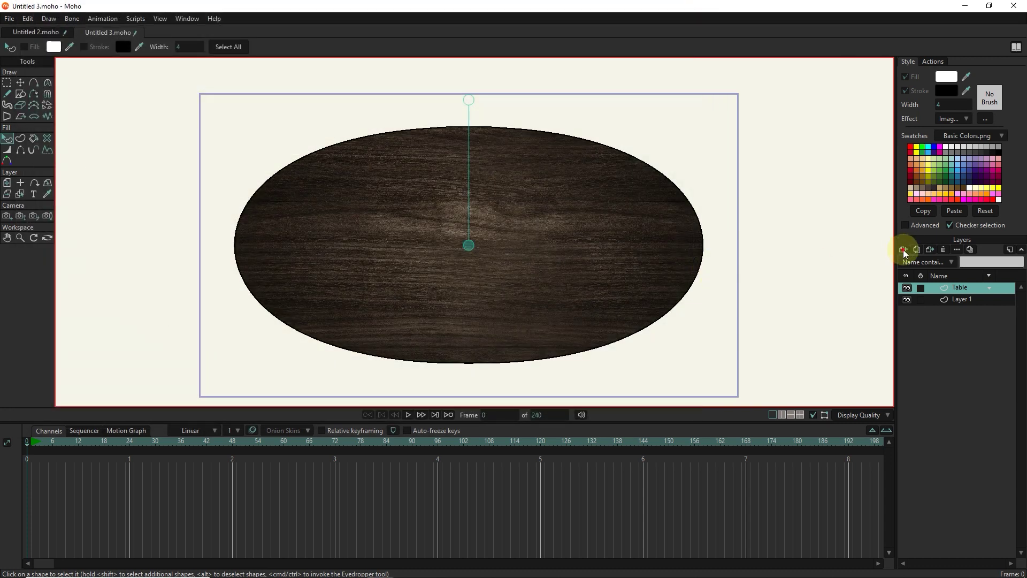
Insert the healthy food_3776802 bowl image as a new image layer above the table
{"action": "left_click", "coordinate": [904, 250]}
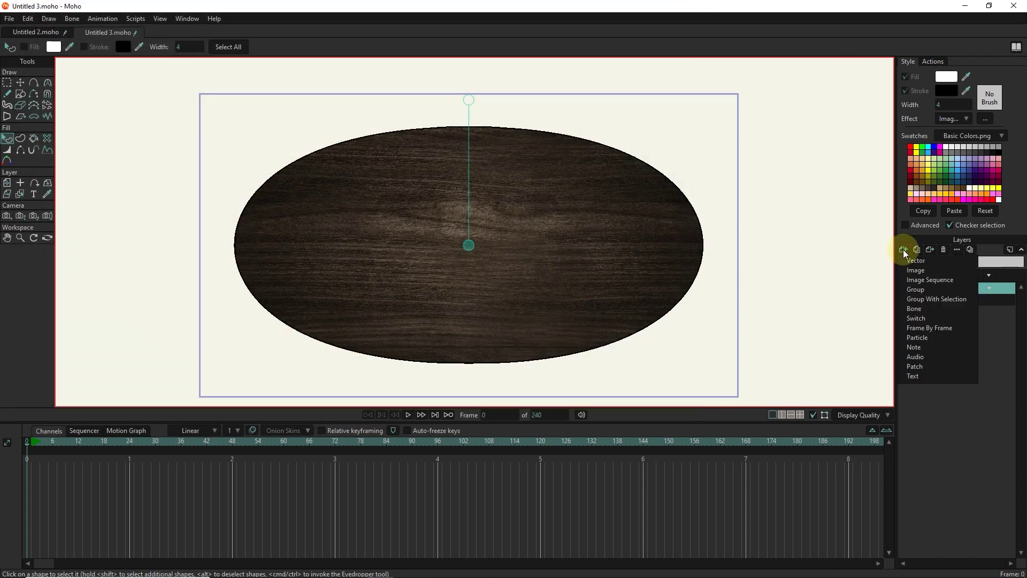
{"action": "left_click", "coordinate": [923, 269]}
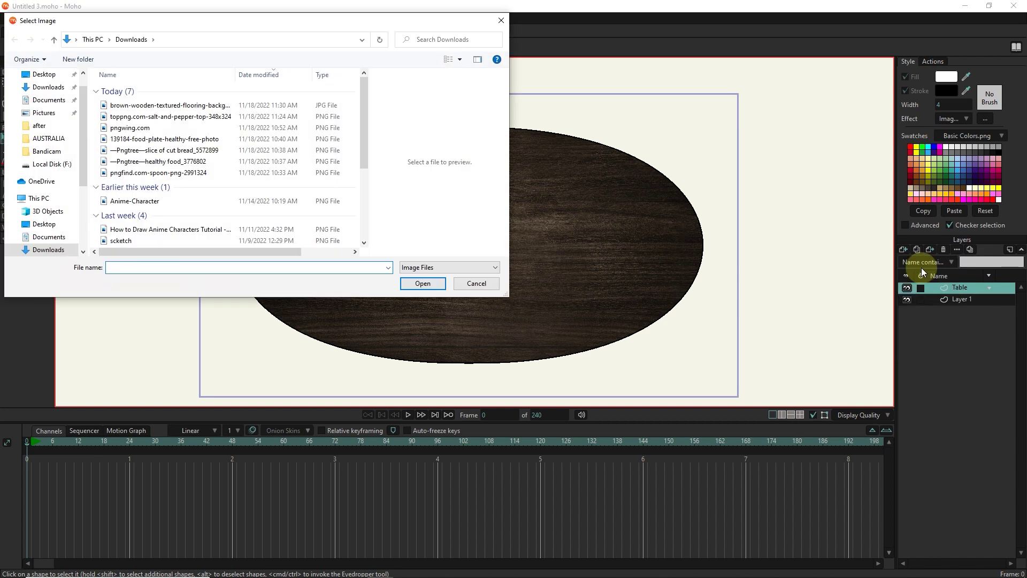
{"action": "left_click", "coordinate": [132, 161]}
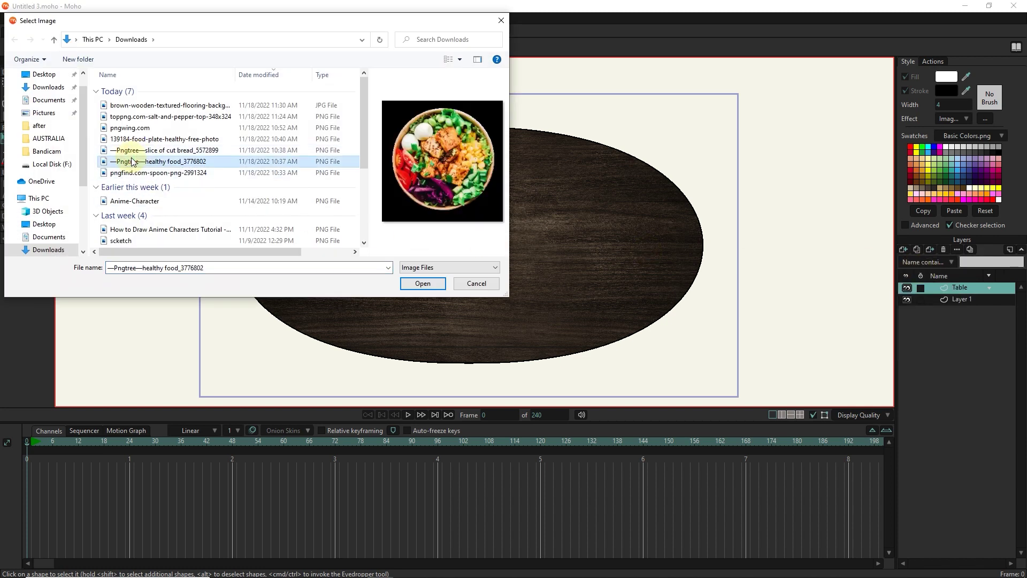
{"action": "left_click", "coordinate": [430, 283]}
Scale the salad bowl layer down to about 0.17, keeping it at the centre of the table
{"action": "scroll", "coordinate": [498, 327], "scroll_direction": "down", "scroll_amount": 3}
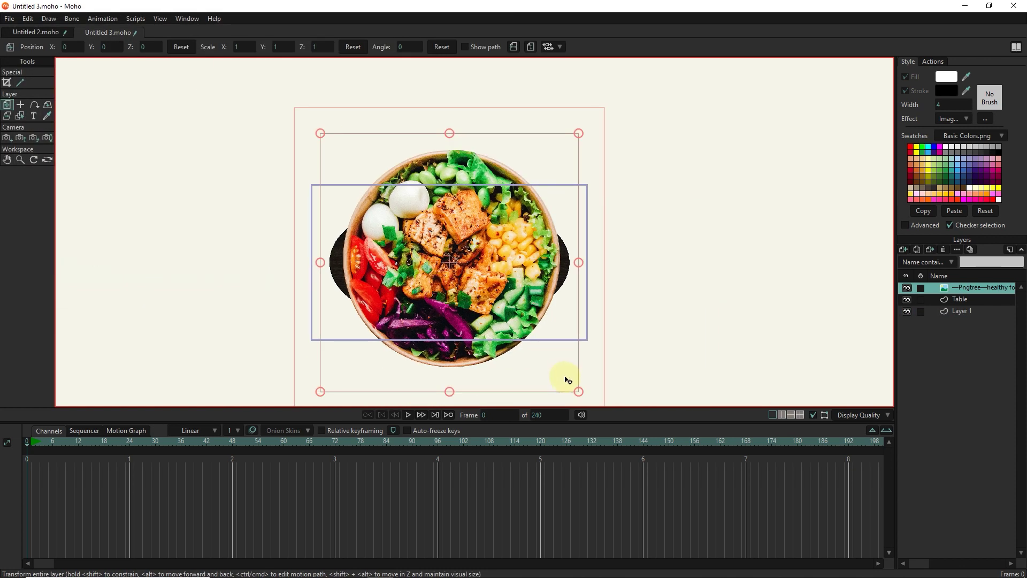
{"action": "left_click_drag", "start_coordinate": [578, 391], "coordinate": [483, 284]}
{"action": "scroll", "coordinate": [483, 283], "scroll_direction": "up", "scroll_amount": 4}
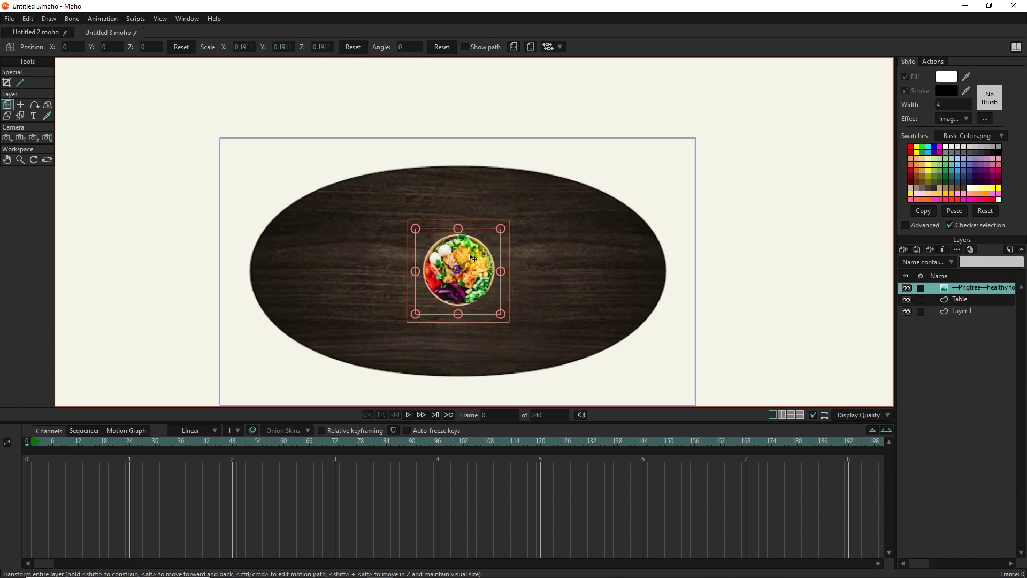
{"action": "left_click_drag", "start_coordinate": [531, 319], "coordinate": [521, 307]}
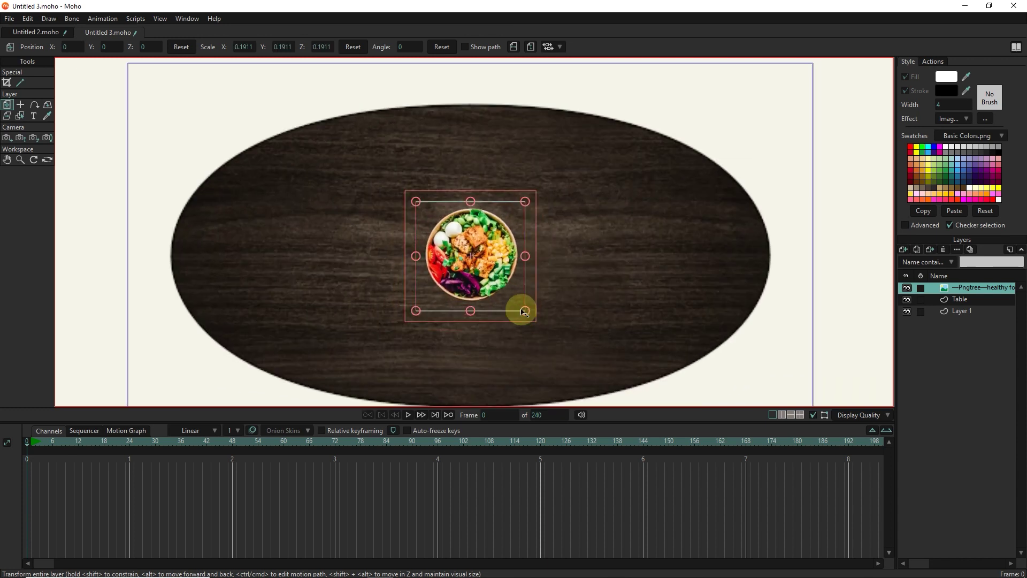
{"action": "scroll", "coordinate": [522, 321], "scroll_direction": "down", "scroll_amount": 2}
{"action": "scroll", "coordinate": [508, 282], "scroll_direction": "up", "scroll_amount": 1}
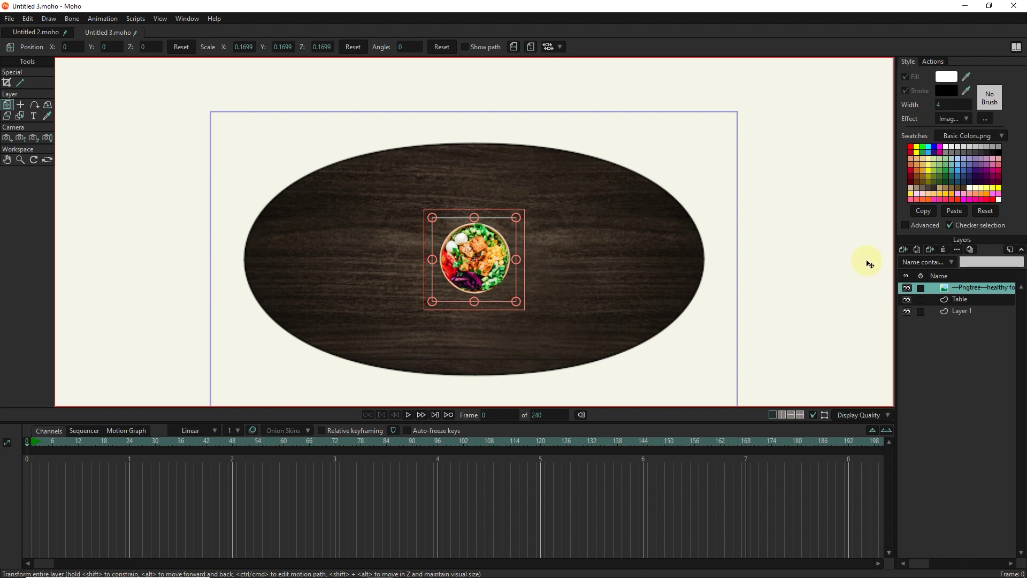
Insert the 139184-food-plate-healthy-free-photo image as a new image layer
{"action": "left_click", "coordinate": [905, 250]}
{"action": "left_click", "coordinate": [915, 270]}
{"action": "left_click", "coordinate": [161, 161]}
{"action": "left_click", "coordinate": [161, 151]}
{"action": "left_click", "coordinate": [161, 140]}
{"action": "left_click", "coordinate": [423, 283]}
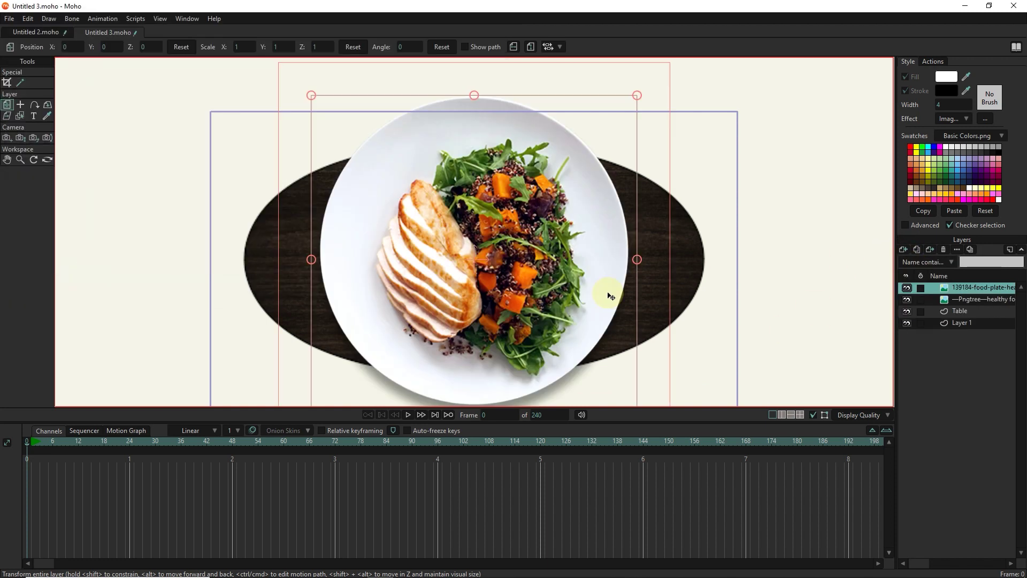
Scale the food plate to about 0.16 and place it at the left end of the table
{"action": "left_click_drag", "start_coordinate": [637, 95], "coordinate": [249, 257]}
{"action": "scroll", "coordinate": [490, 264], "scroll_direction": "up", "scroll_amount": 1}
{"action": "left_click_drag", "start_coordinate": [276, 289], "coordinate": [280, 291]}
{"action": "left_click_drag", "start_coordinate": [255, 263], "coordinate": [256, 263]}
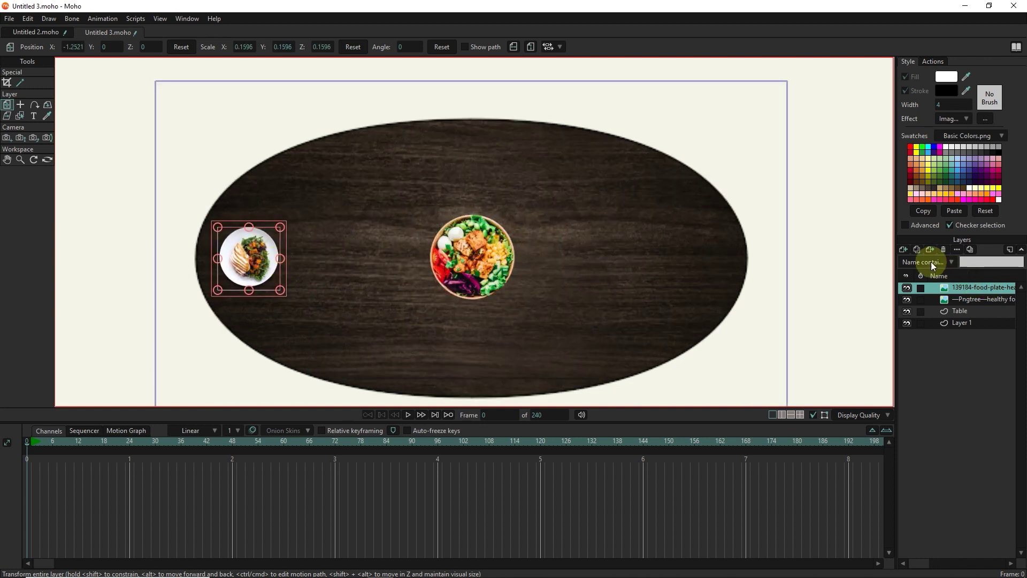
Duplicate the food plate layer three times and move one copy to the right end of the table
{"action": "left_click", "coordinate": [918, 250]}
{"action": "left_click", "coordinate": [918, 250]}
{"action": "left_click", "coordinate": [918, 250]}
{"action": "left_click", "coordinate": [918, 250]}
{"action": "left_click", "coordinate": [969, 311]}
{"action": "left_click_drag", "start_coordinate": [250, 283], "coordinate": [704, 285]}
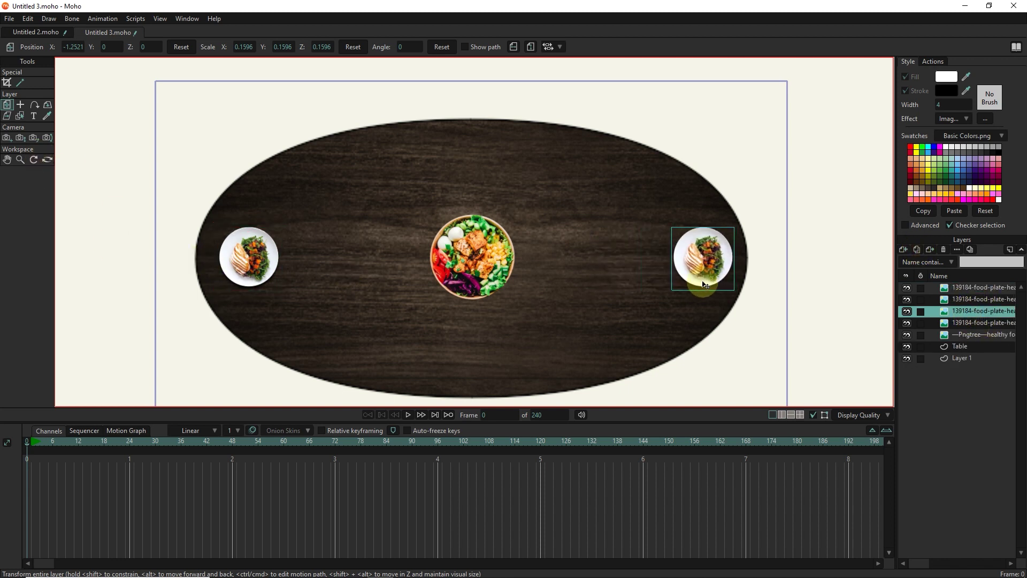
Move the other two plate copies to the middle of the table's upper and lower edges
{"action": "left_click", "coordinate": [966, 299]}
{"action": "left_click_drag", "start_coordinate": [251, 272], "coordinate": [478, 173]}
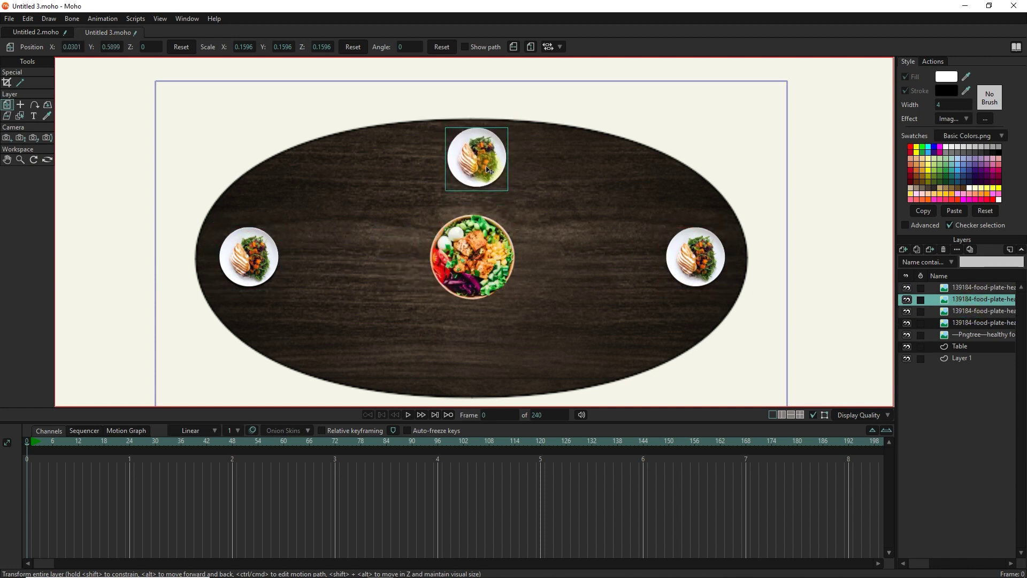
{"action": "left_click", "coordinate": [963, 287]}
{"action": "left_click_drag", "start_coordinate": [257, 261], "coordinate": [486, 354]}
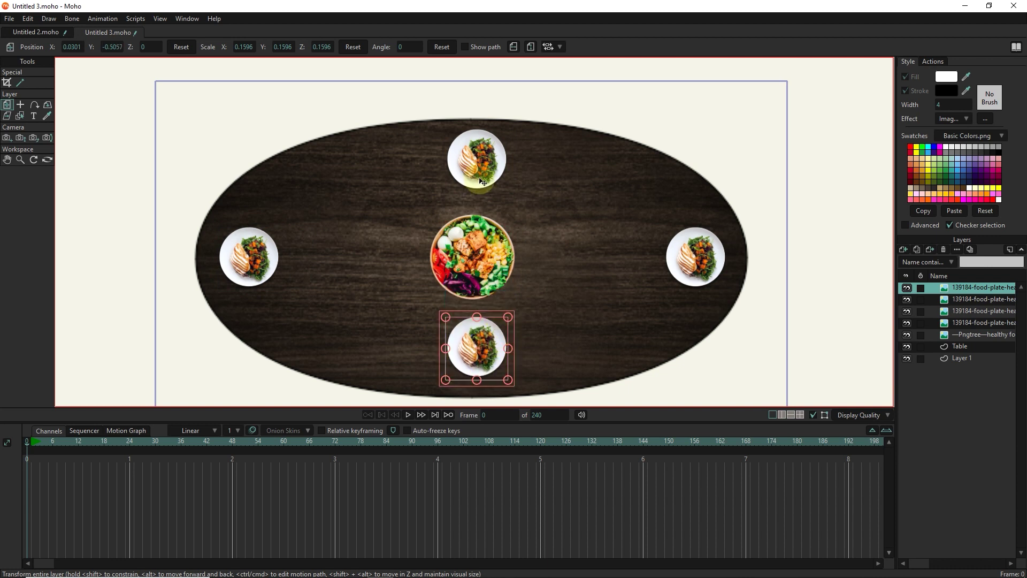
Insert the slice of cut bread_5572899 image as a new image layer
{"action": "left_click", "coordinate": [903, 249]}
{"action": "left_click", "coordinate": [918, 280]}
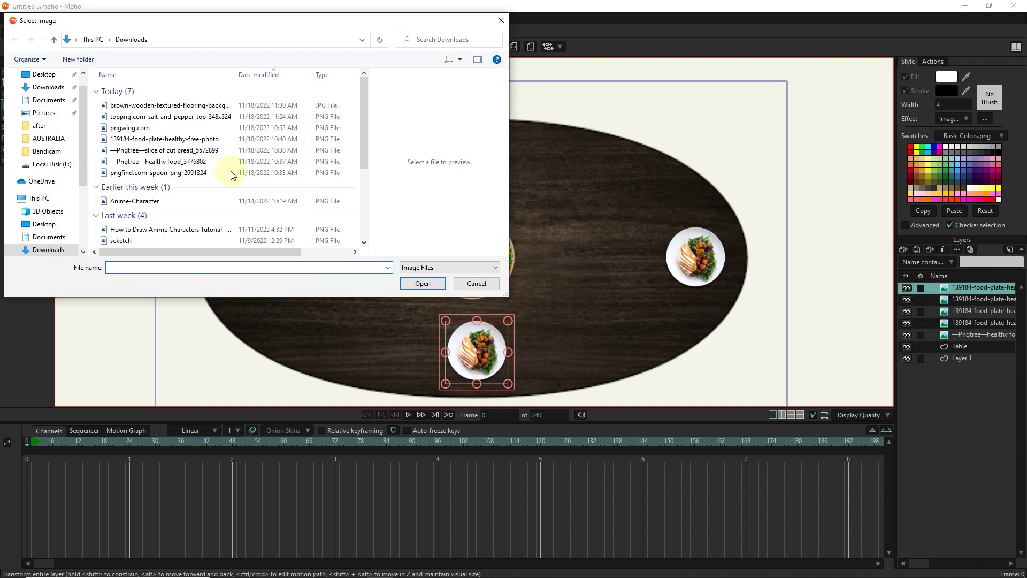
{"action": "left_click", "coordinate": [150, 139]}
{"action": "left_click", "coordinate": [152, 150]}
{"action": "left_click", "coordinate": [422, 283]}
Scale the bread slice down to about 0.077 at the centre of the table
{"action": "scroll", "coordinate": [537, 305], "scroll_direction": "down", "scroll_amount": 5}
{"action": "left_click_drag", "start_coordinate": [537, 305], "coordinate": [520, 313]}
{"action": "scroll", "coordinate": [517, 313], "scroll_direction": "up", "scroll_amount": 5}
{"action": "left_click_drag", "start_coordinate": [551, 346], "coordinate": [538, 326]}
{"action": "scroll", "coordinate": [507, 317], "scroll_direction": "up", "scroll_amount": 3}
{"action": "scroll", "coordinate": [541, 325], "scroll_direction": "up", "scroll_amount": 1}
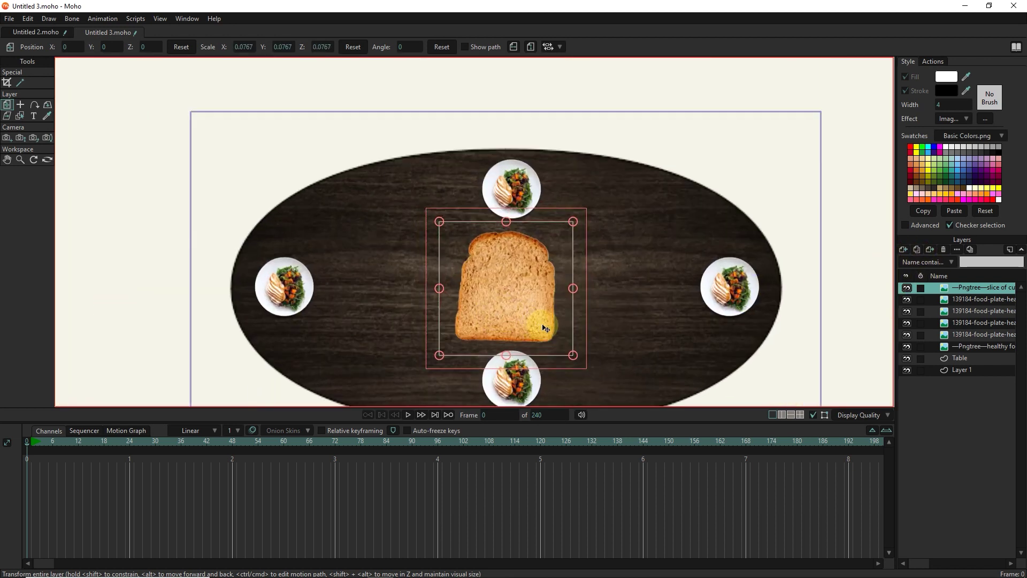
Duplicate the bread slice twice, offsetting each copy slightly up and to the left to form a stack
{"action": "left_click", "coordinate": [917, 250]}
{"action": "left_click_drag", "start_coordinate": [530, 313], "coordinate": [500, 287]}
{"action": "left_click", "coordinate": [917, 250]}
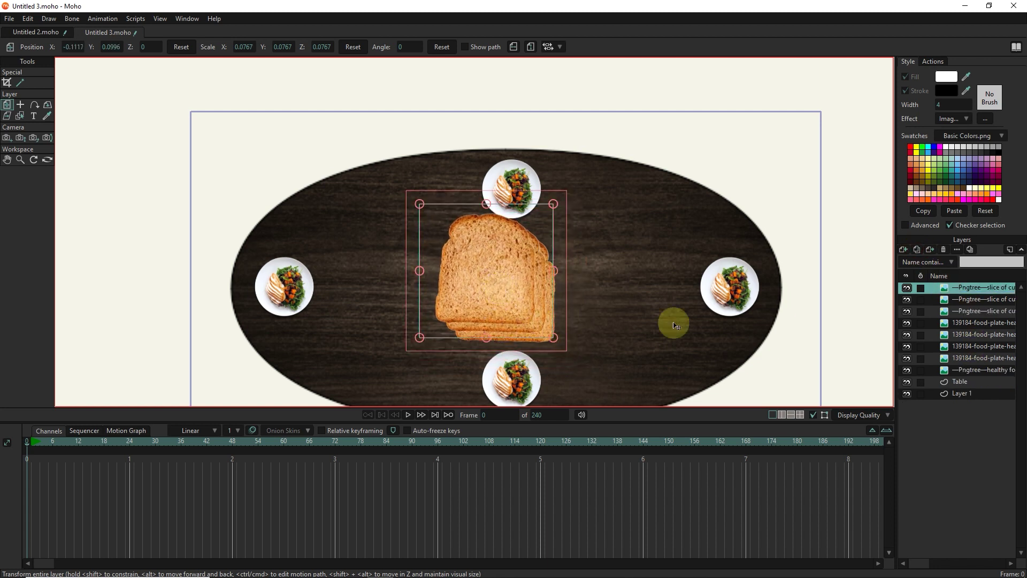
Select the three bread slice layers and put them together into one group layer
{"action": "left_click", "coordinate": [967, 300], "text": "ctrl"}
{"action": "left_click", "coordinate": [969, 309], "text": "ctrl"}
{"action": "right_click", "coordinate": [956, 284]}
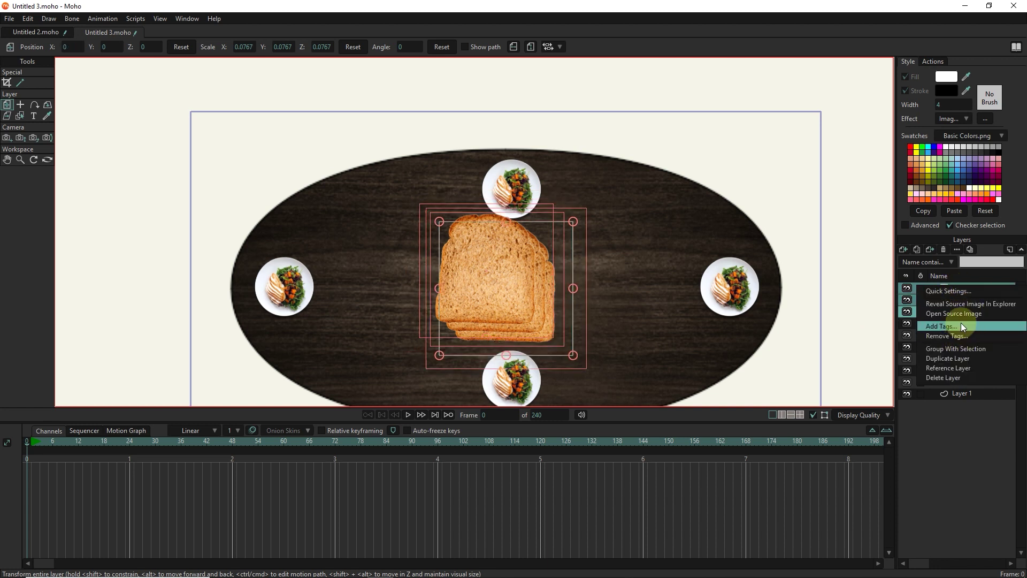
{"action": "left_click", "coordinate": [947, 348]}
{"action": "left_click", "coordinate": [936, 288]}
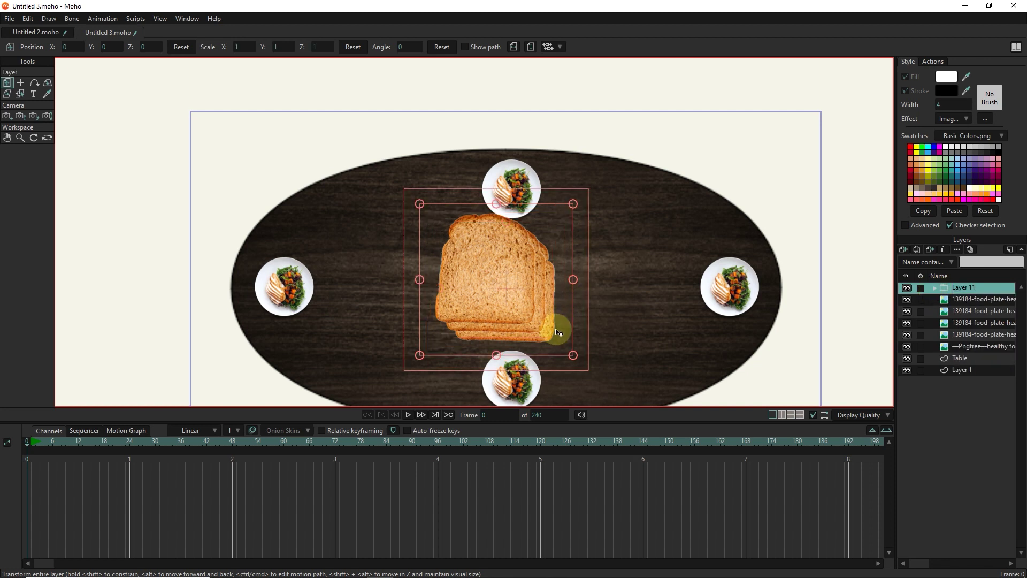
Scale the bread group to about 0.34 and place it below and left of the salad bowl
{"action": "left_click_drag", "start_coordinate": [572, 356], "coordinate": [458, 335]}
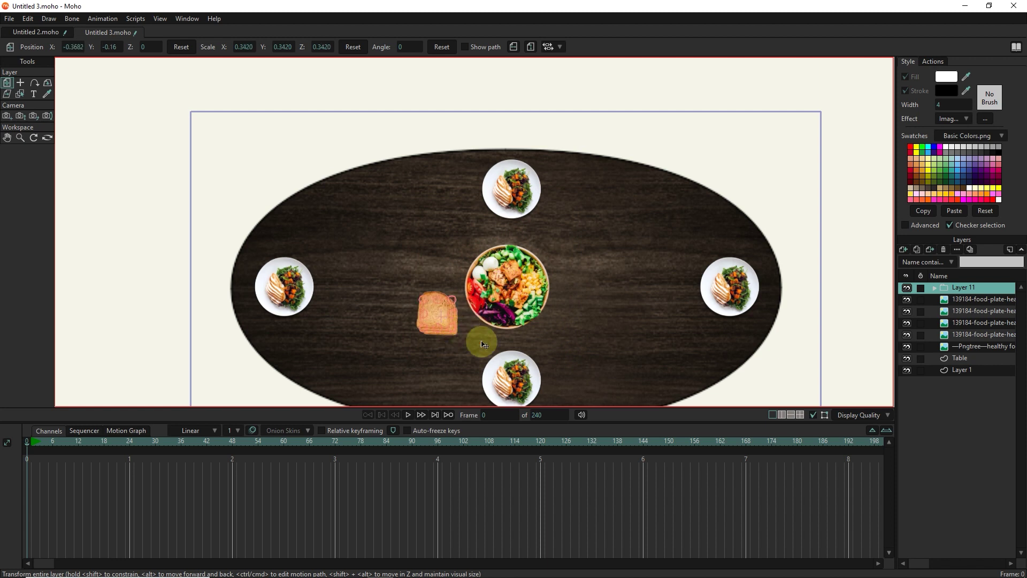
{"action": "left_click_drag", "start_coordinate": [557, 326], "coordinate": [544, 307]}
{"action": "left_click_drag", "start_coordinate": [424, 301], "coordinate": [422, 308]}
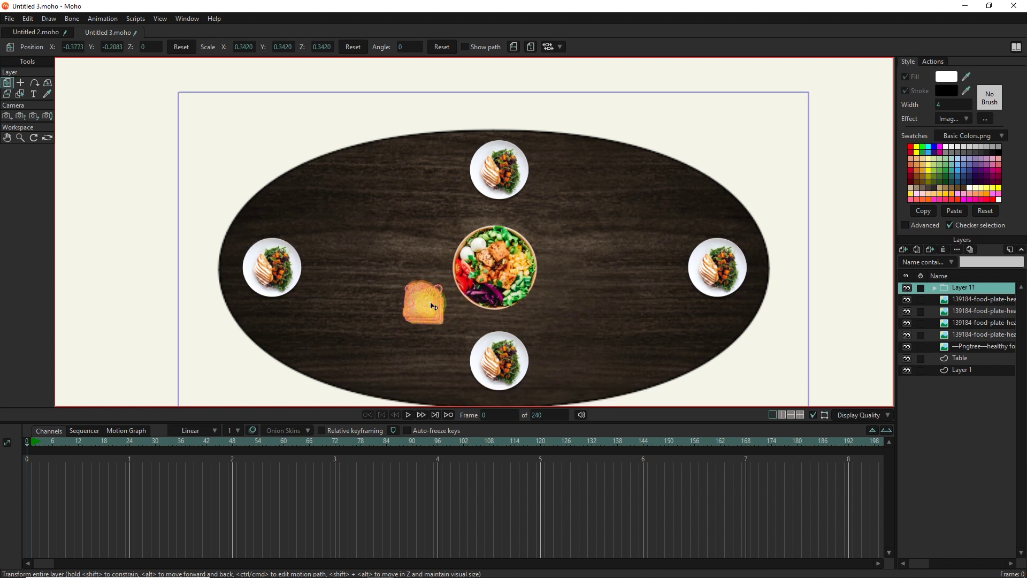
Duplicate the bread group layer three times
{"action": "left_click", "coordinate": [918, 250]}
{"action": "left_click", "coordinate": [917, 250]}
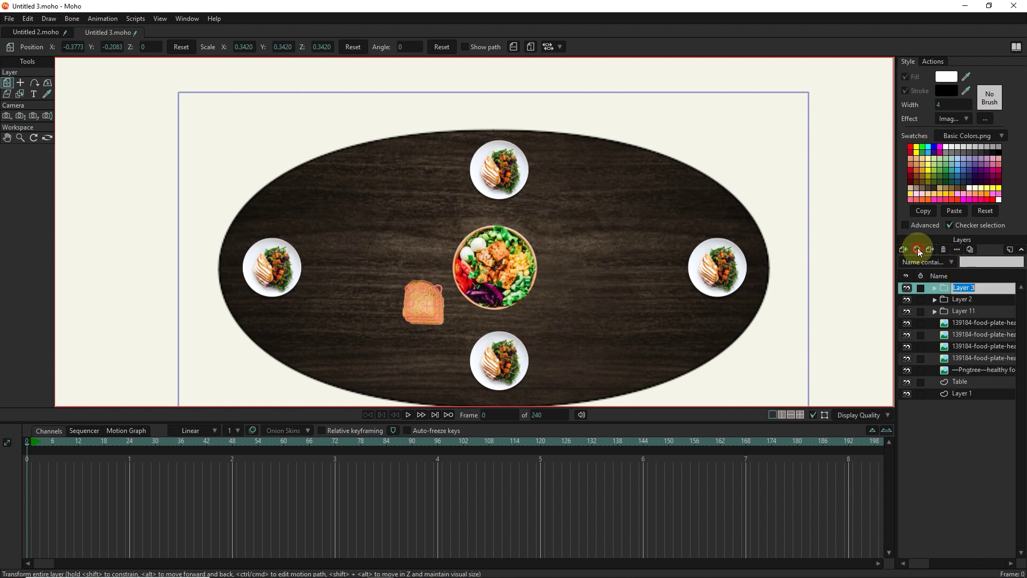
{"action": "left_click", "coordinate": [918, 250]}
Spread three bread stacks over the table: beside the right plate, beside the left plate, and above right of the salad bowl
{"action": "left_click", "coordinate": [956, 312]}
{"action": "left_click_drag", "start_coordinate": [422, 307], "coordinate": [652, 249]}
{"action": "left_click", "coordinate": [963, 323]}
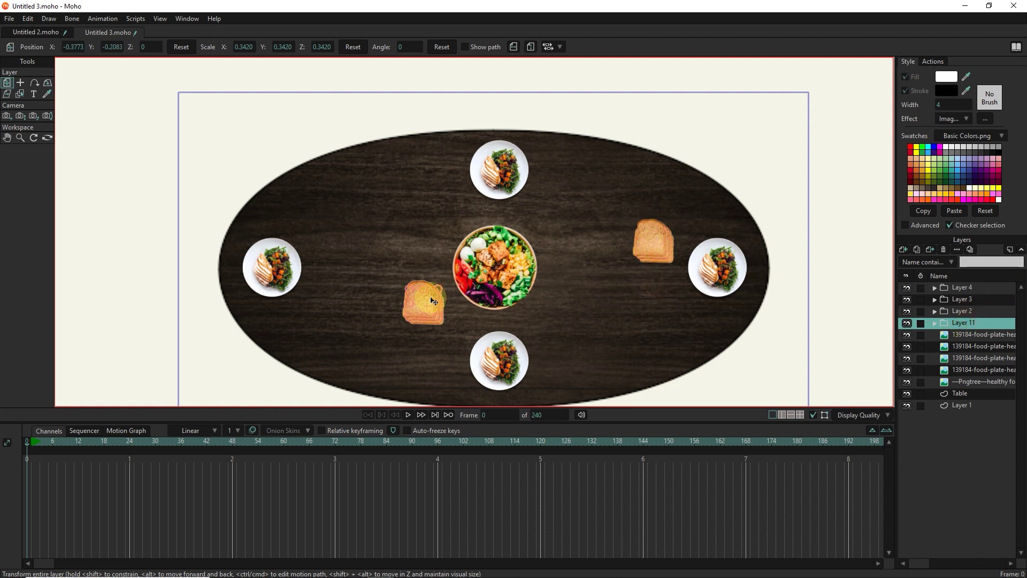
{"action": "left_click_drag", "start_coordinate": [417, 306], "coordinate": [325, 238]}
{"action": "left_click", "coordinate": [970, 292]}
{"action": "left_click_drag", "start_coordinate": [423, 304], "coordinate": [555, 205]}
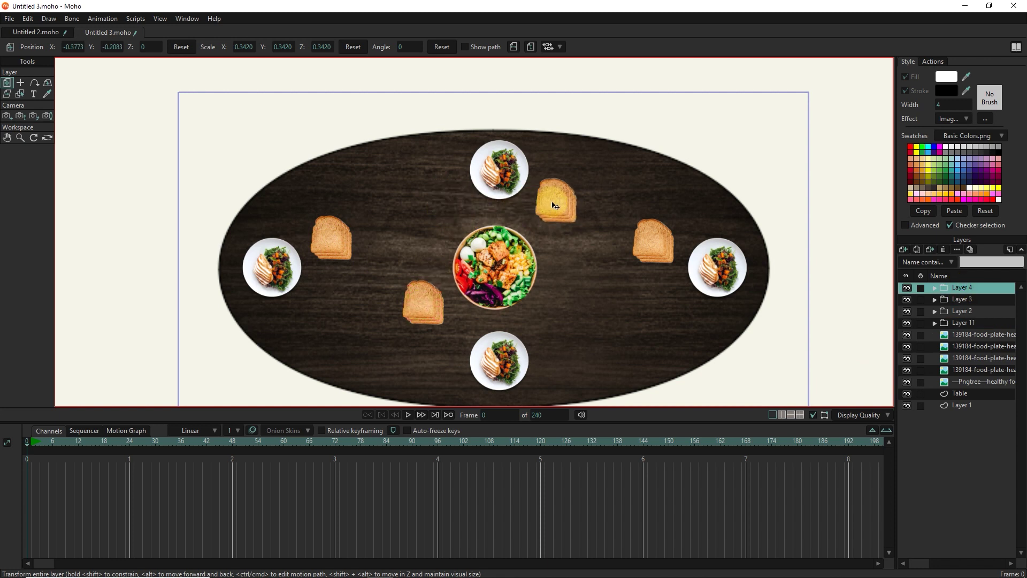
Lower the bread stack near the bottom plate and move the right-hand stack down to below left of the right plate
{"action": "left_click", "coordinate": [668, 271]}
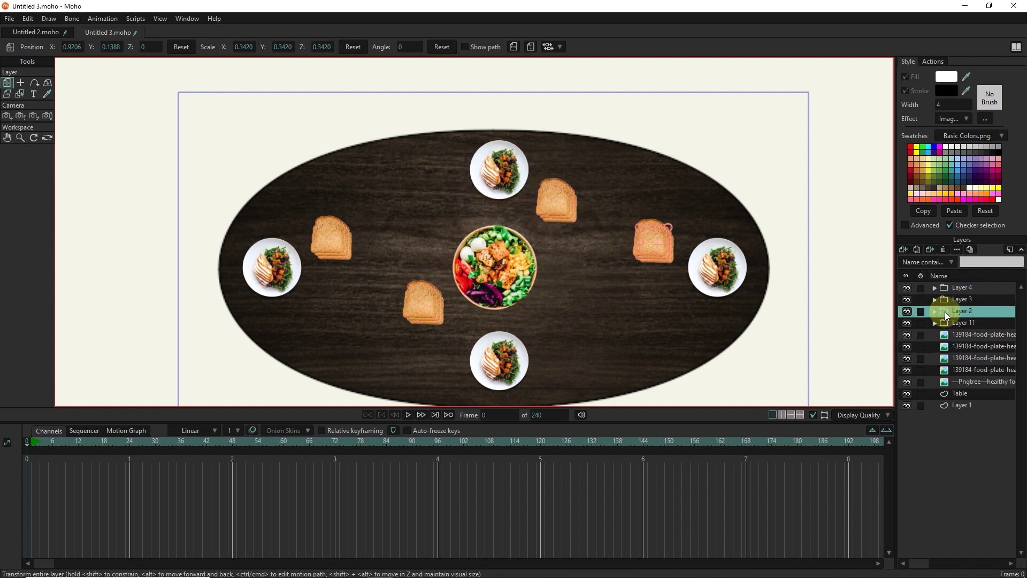
{"action": "left_click", "coordinate": [963, 299]}
{"action": "left_click_drag", "start_coordinate": [383, 315], "coordinate": [383, 336]}
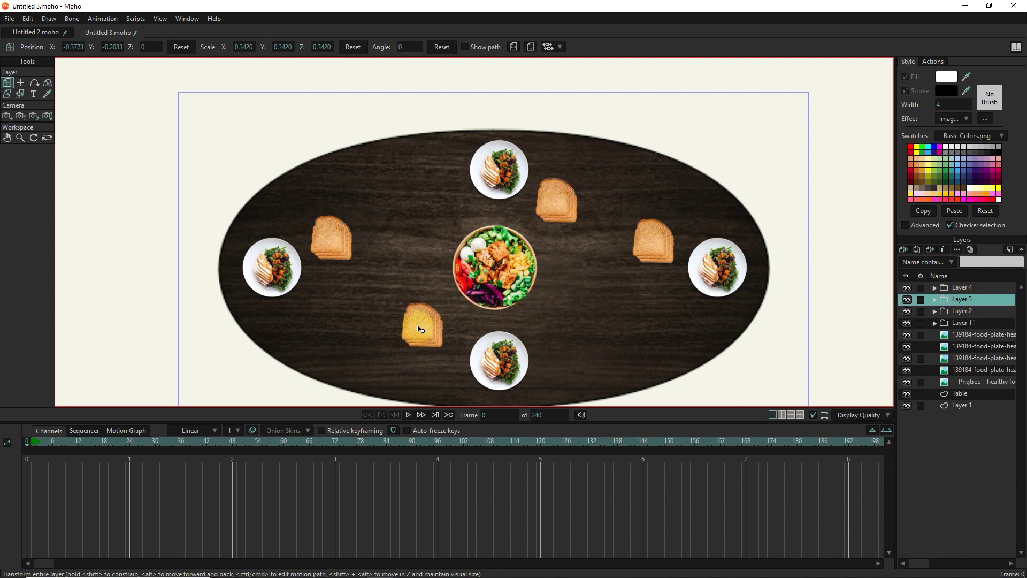
{"action": "left_click", "coordinate": [962, 312]}
{"action": "left_click_drag", "start_coordinate": [659, 247], "coordinate": [662, 307]}
Shrink the bread stacks to a scale of about 0.3, with the one near the top plate at about 0.29
{"action": "left_click", "coordinate": [950, 321]}
{"action": "left_click_drag", "start_coordinate": [350, 255], "coordinate": [345, 251]}
{"action": "left_click", "coordinate": [962, 299]}
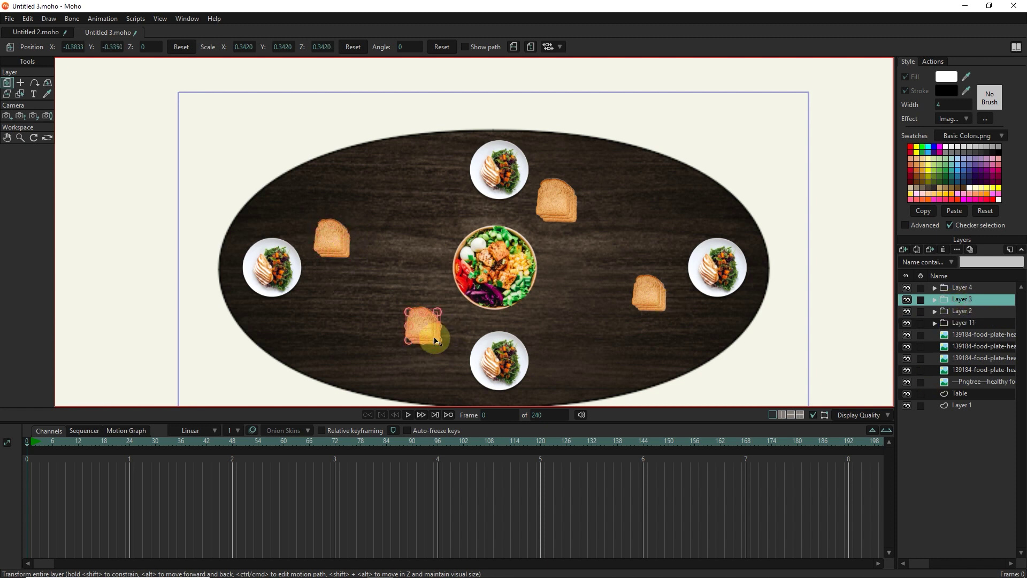
{"action": "left_click", "coordinate": [966, 289]}
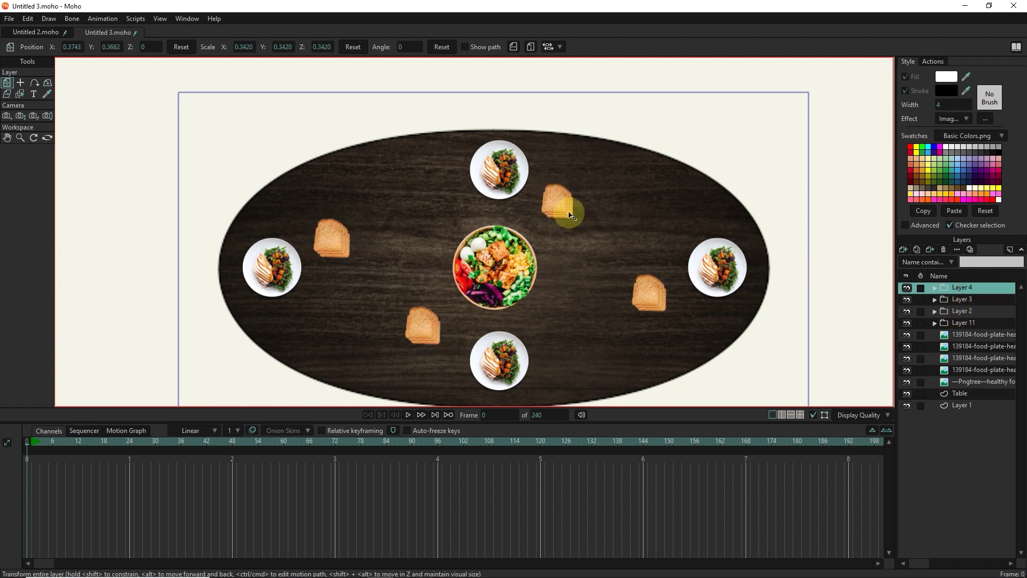
{"action": "left_click_drag", "start_coordinate": [570, 212], "coordinate": [571, 214]}
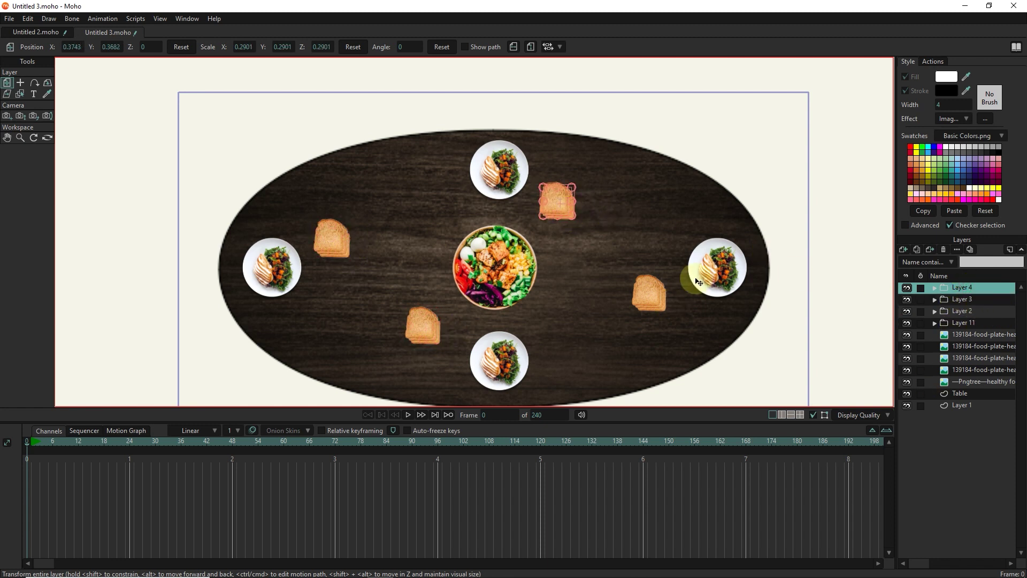
Import the wine glass image pngwing.com, scale it to about 0.26 and place it just right of the top plate
{"action": "left_click", "coordinate": [904, 249]}
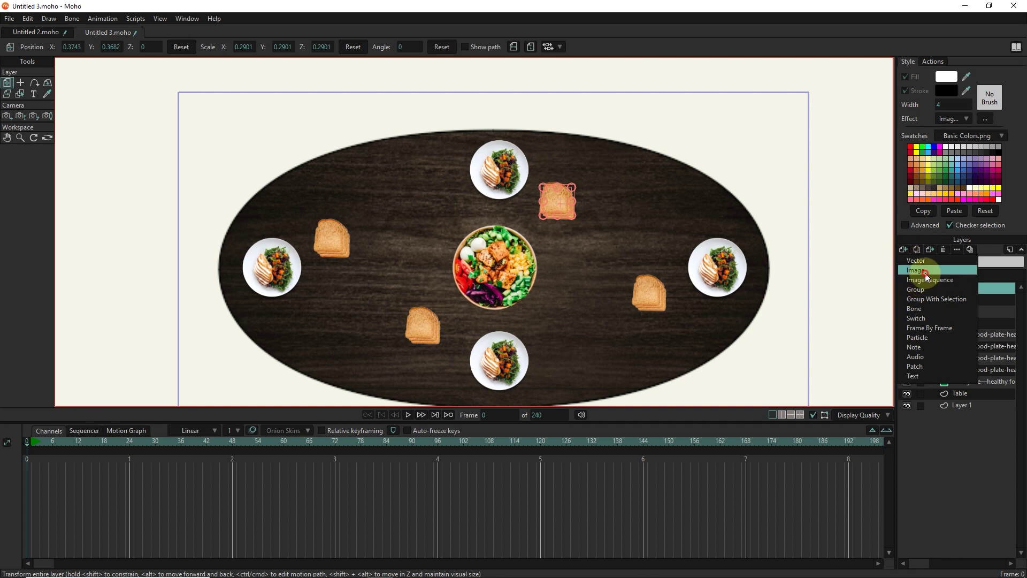
{"action": "left_click", "coordinate": [915, 290]}
{"action": "left_click", "coordinate": [128, 116]}
{"action": "left_click", "coordinate": [128, 128]}
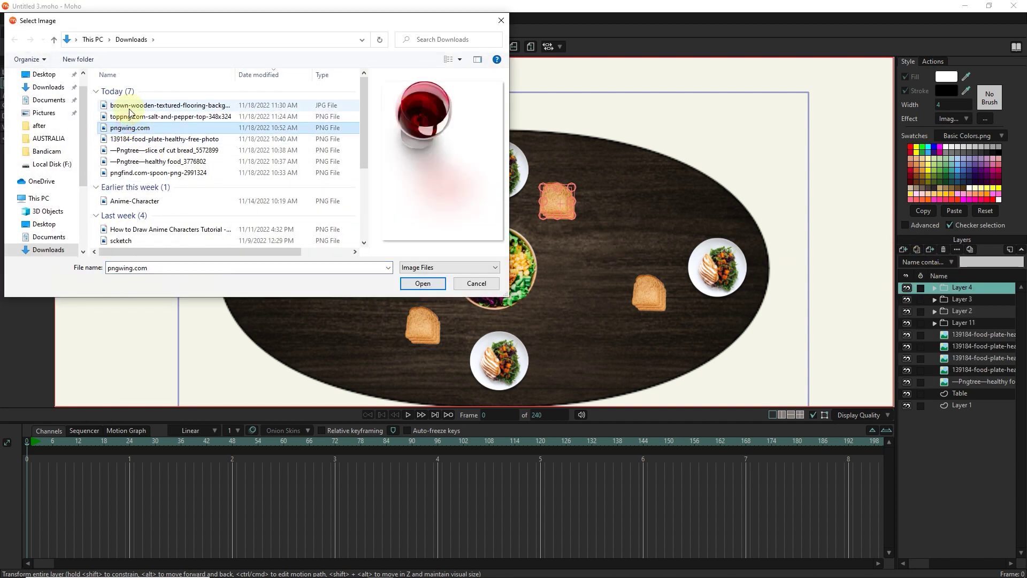
{"action": "left_click", "coordinate": [423, 284]}
{"action": "left_click_drag", "start_coordinate": [609, 121], "coordinate": [558, 135]}
Duplicate the wine glass three times and place the copies beside the left, bottom and right plates
{"action": "left_click", "coordinate": [917, 250]}
{"action": "double_click", "coordinate": [947, 292]}
{"action": "left_click_drag", "start_coordinate": [562, 158], "coordinate": [299, 220]}
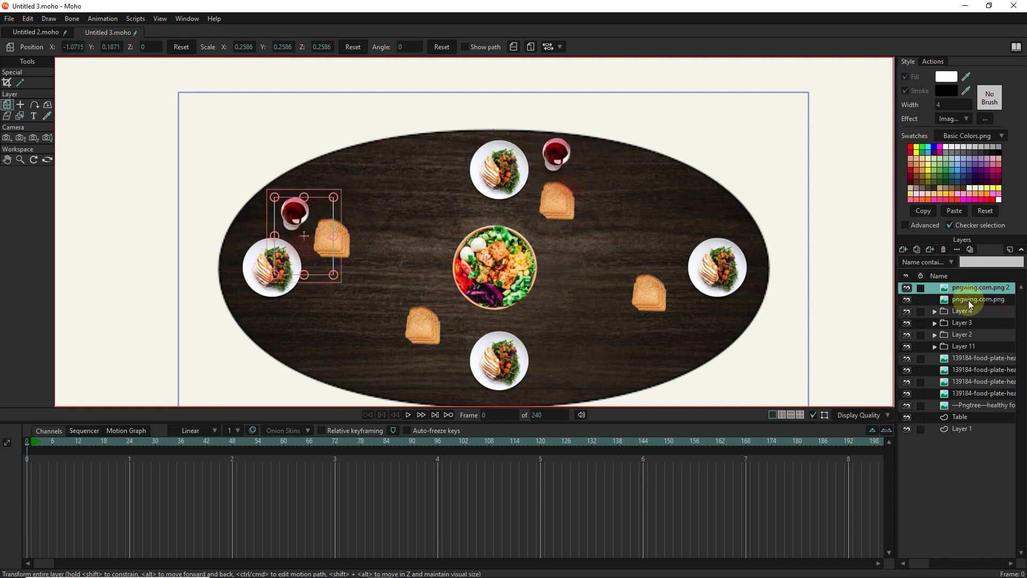
{"action": "left_click", "coordinate": [917, 249]}
{"action": "left_click_drag", "start_coordinate": [295, 213], "coordinate": [438, 363]}
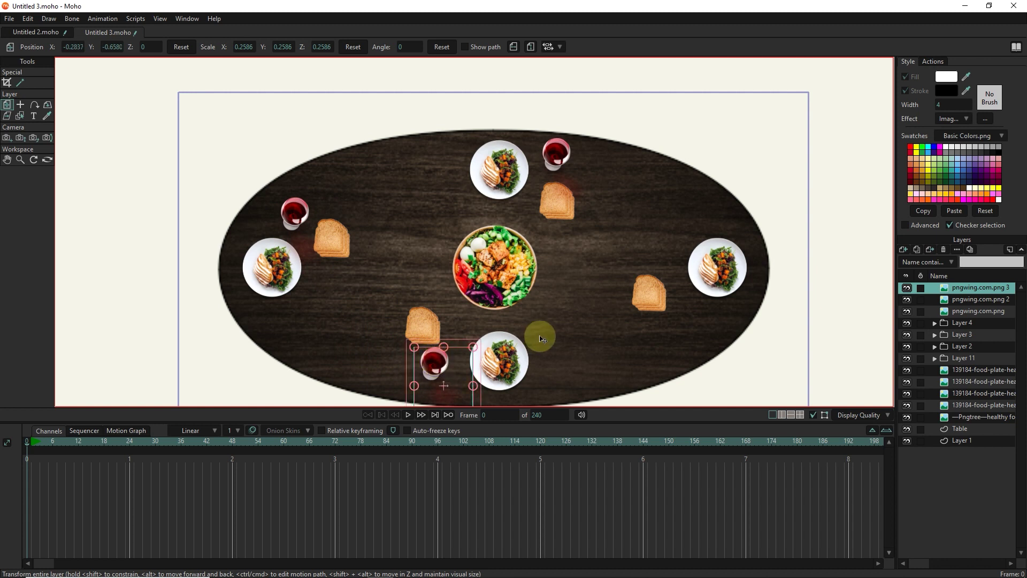
{"action": "left_click", "coordinate": [916, 249]}
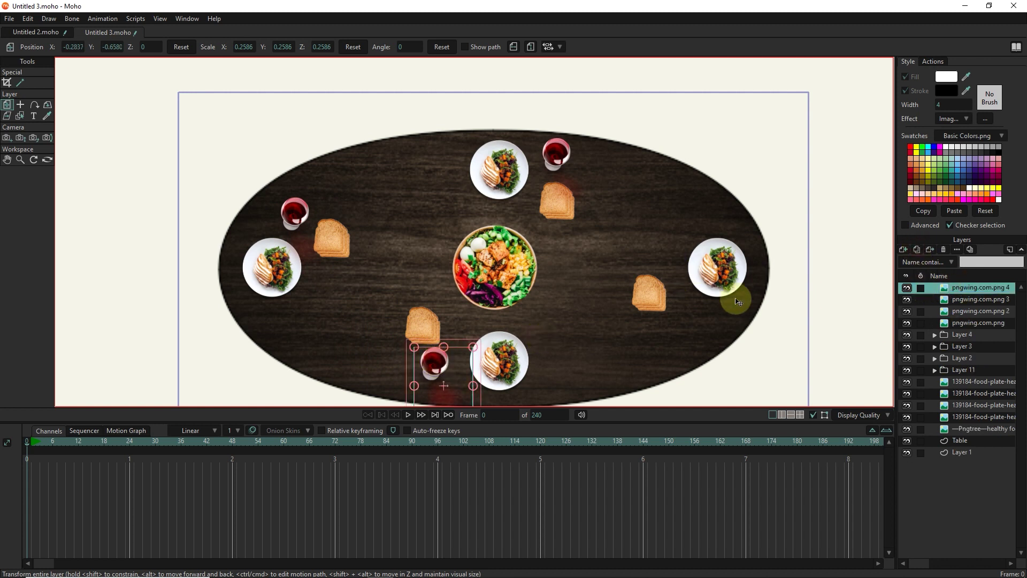
{"action": "left_click_drag", "start_coordinate": [436, 363], "coordinate": [690, 313]}
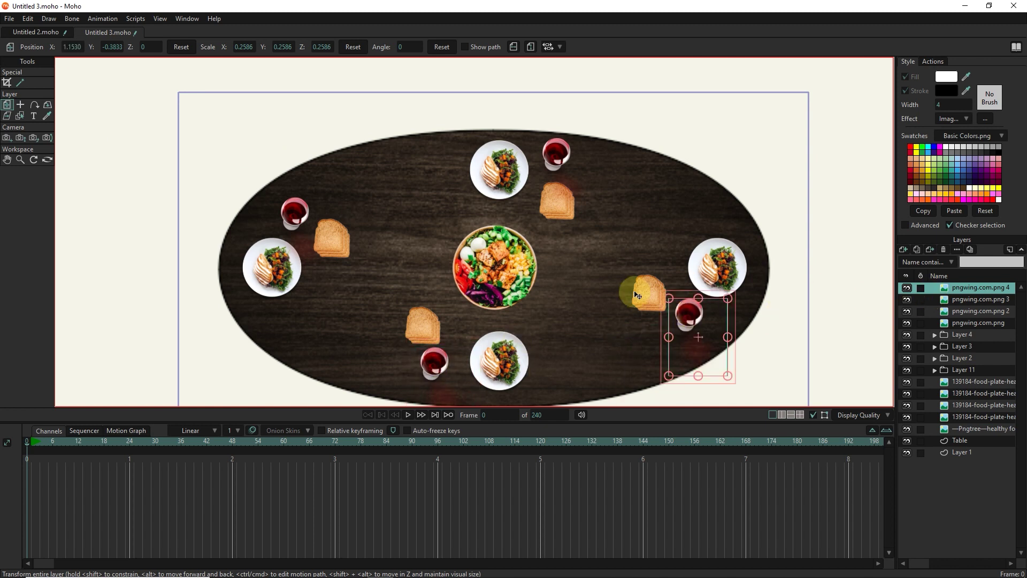
Group the four wine glass layers together and collapse the new group
{"action": "left_click", "coordinate": [972, 322], "text": "shift"}
{"action": "right_click", "coordinate": [972, 284]}
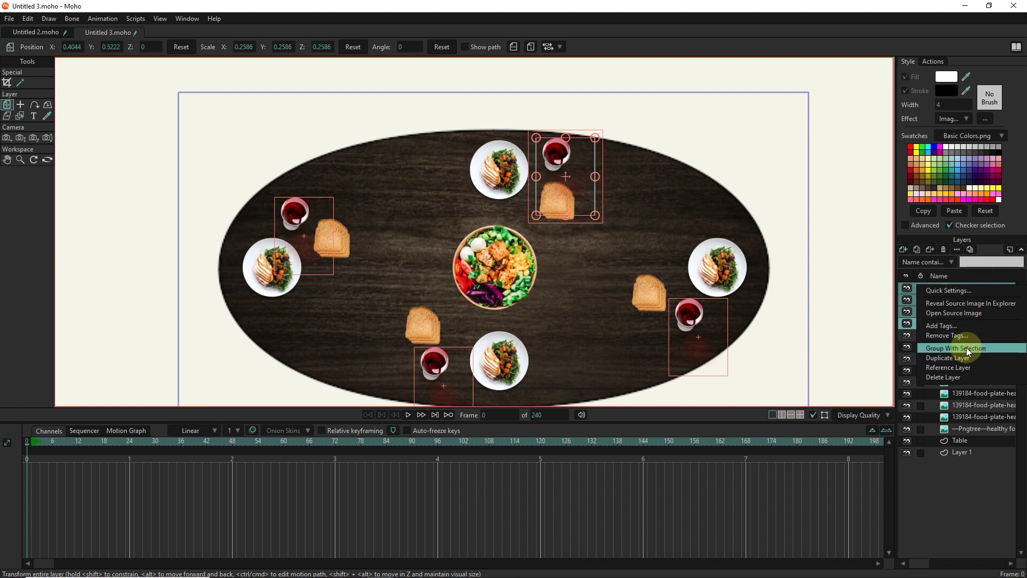
{"action": "left_click", "coordinate": [967, 347]}
{"action": "left_click", "coordinate": [936, 287]}
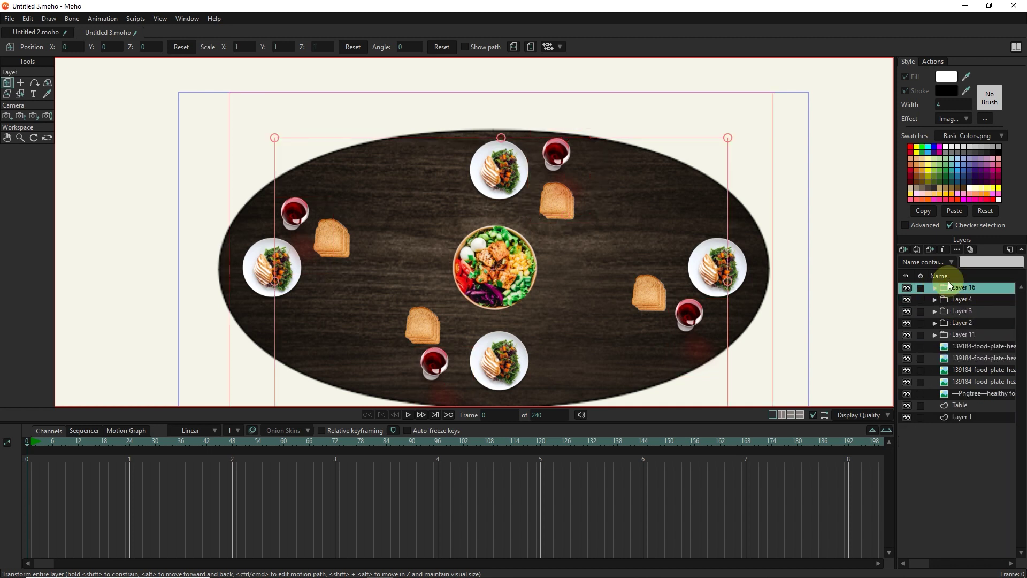
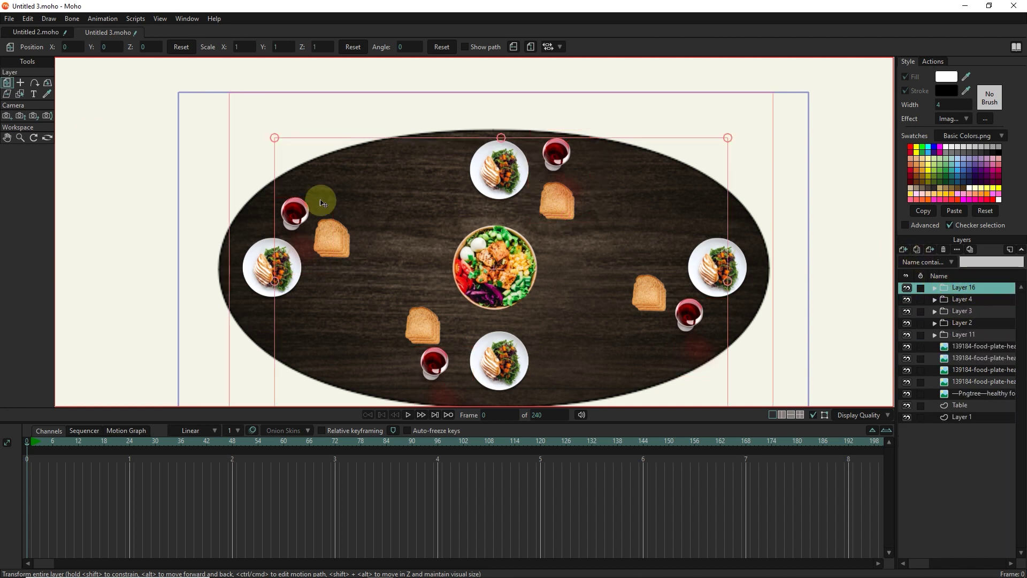
Pick the bread stack near the top plate on the canvas to locate its layer in the layer list
{"action": "left_click", "coordinate": [24, 96]}
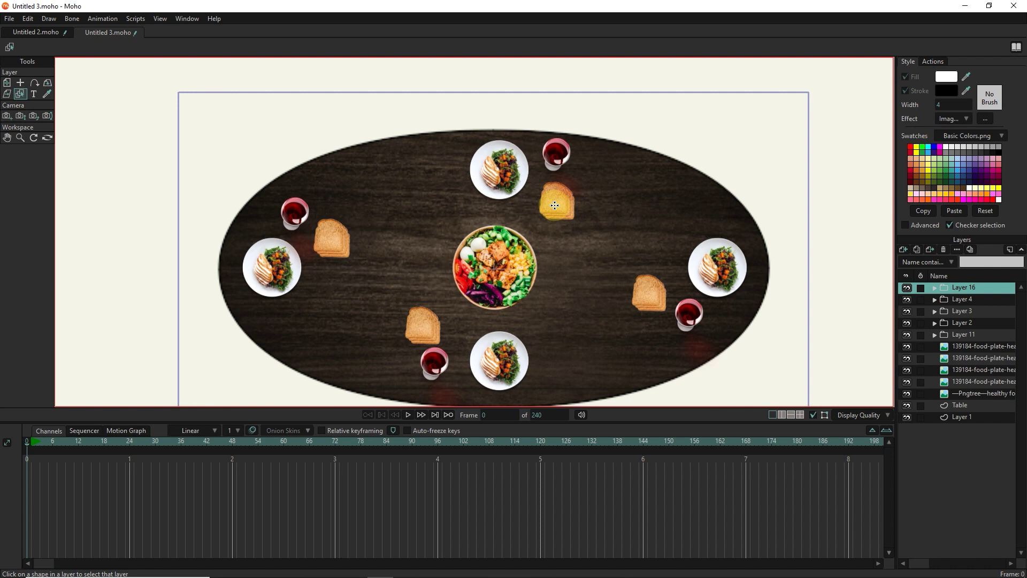
{"action": "left_click", "coordinate": [555, 206]}
{"action": "left_click", "coordinate": [963, 288]}
{"action": "left_click", "coordinate": [7, 83]}
{"action": "left_click", "coordinate": [960, 299]}
{"action": "left_click", "coordinate": [935, 288]}
{"action": "left_click", "coordinate": [20, 94]}
{"action": "left_click", "coordinate": [560, 171]}
{"action": "left_click", "coordinate": [557, 205]}
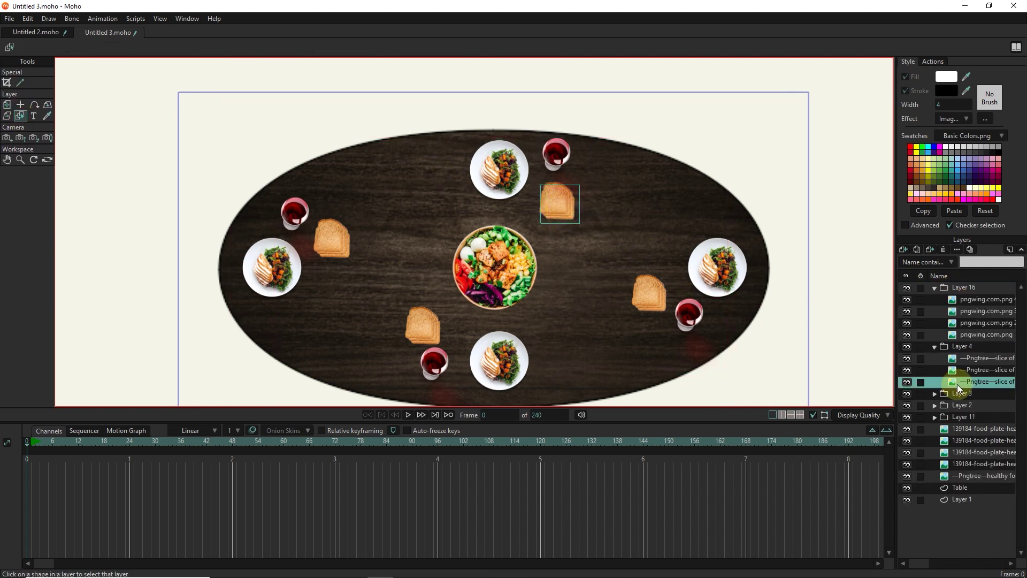
Rotate the bread stack group near the top plate to about -179.5 degrees
{"action": "left_click", "coordinate": [7, 105]}
{"action": "scroll", "coordinate": [571, 217], "scroll_direction": "up", "scroll_amount": 5}
{"action": "left_click", "coordinate": [963, 345]}
{"action": "left_click_drag", "start_coordinate": [593, 243], "coordinate": [459, 71]}
{"action": "scroll", "coordinate": [487, 252], "scroll_direction": "down", "scroll_amount": 4}
{"action": "left_click_drag", "start_coordinate": [488, 248], "coordinate": [467, 164]}
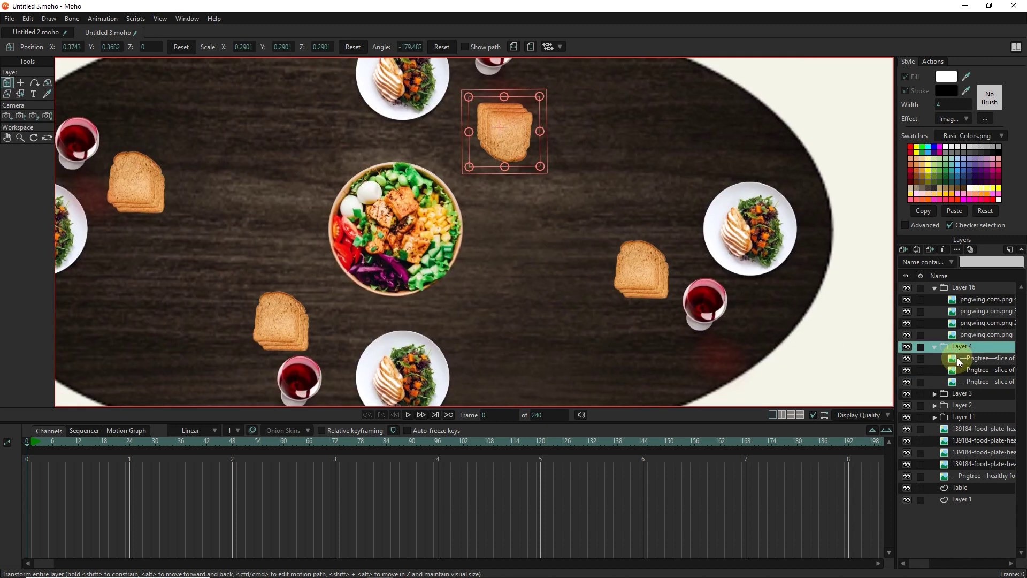
Rotate the bread stacks near the right and left plates about a quarter turn, the left one to about -88 degrees
{"action": "left_click", "coordinate": [962, 393]}
{"action": "left_click", "coordinate": [958, 405]}
{"action": "scroll", "coordinate": [612, 312], "scroll_direction": "up", "scroll_amount": 2}
{"action": "left_click_drag", "start_coordinate": [612, 312], "coordinate": [701, 306]}
{"action": "left_click", "coordinate": [952, 417]}
{"action": "scroll", "coordinate": [589, 257], "scroll_direction": "down", "scroll_amount": 2}
{"action": "left_click_drag", "start_coordinate": [194, 219], "coordinate": [413, 221]}
{"action": "scroll", "coordinate": [481, 257], "scroll_direction": "up", "scroll_amount": 2}
{"action": "scroll", "coordinate": [513, 259], "scroll_direction": "down", "scroll_amount": 4}
{"action": "left_click_drag", "start_coordinate": [513, 259], "coordinate": [353, 268]}
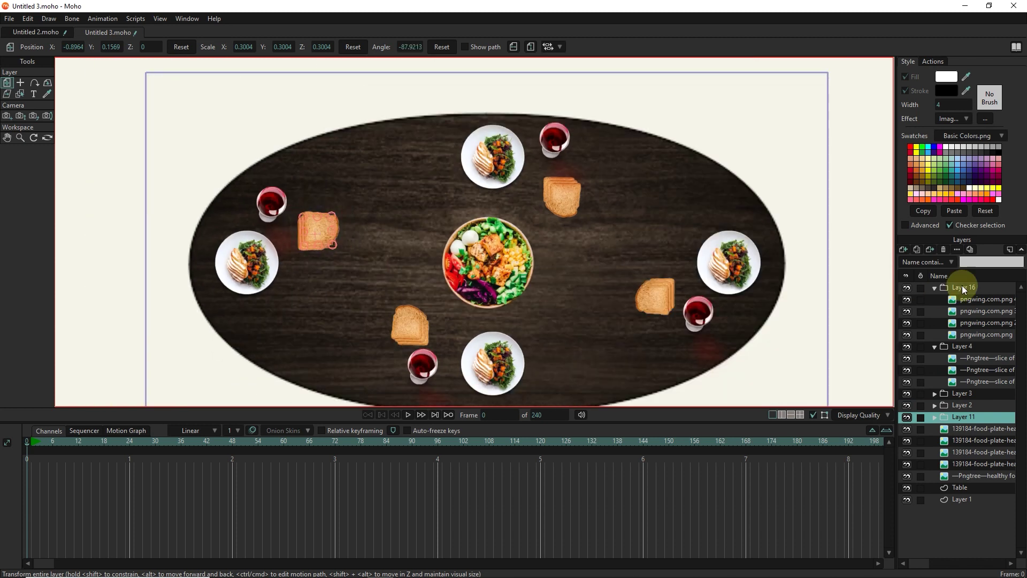
Import the cutlery image pngfind.com-spoon-png-2991324, scale it to about 0.05 and place it left of the top plate
{"action": "left_click", "coordinate": [965, 288]}
{"action": "key", "text": "ctrl+shift+i"}
{"action": "left_click", "coordinate": [179, 116]}
{"action": "left_click", "coordinate": [165, 163]}
{"action": "double_click", "coordinate": [166, 174]}
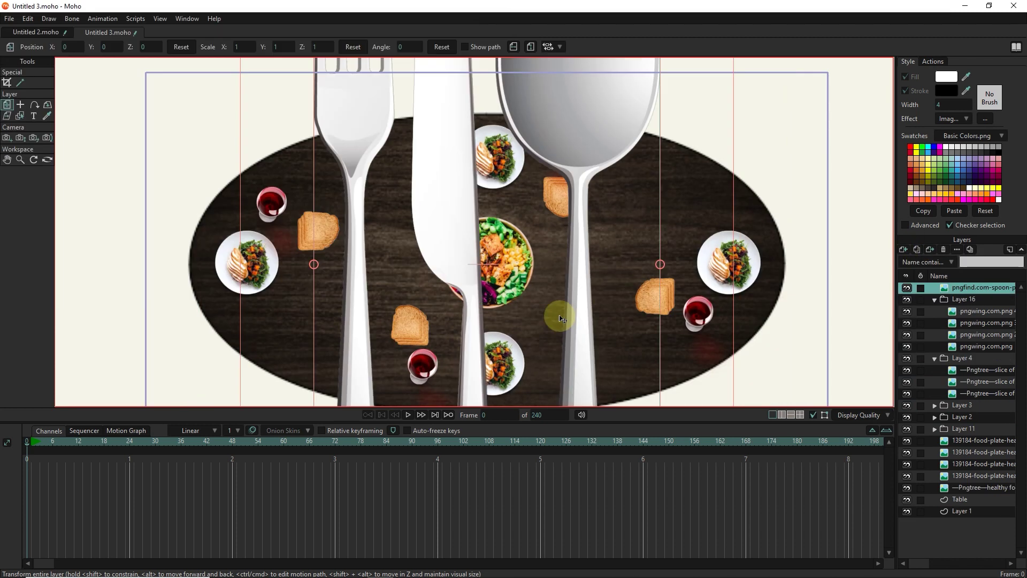
{"action": "scroll", "coordinate": [599, 274], "scroll_direction": "down", "scroll_amount": 3}
{"action": "left_click_drag", "start_coordinate": [631, 82], "coordinate": [473, 99]}
{"action": "scroll", "coordinate": [555, 294], "scroll_direction": "up", "scroll_amount": 4}
{"action": "scroll", "coordinate": [615, 364], "scroll_direction": "up", "scroll_amount": 1}
Duplicate the cutlery three times, with one copy right of the bottom plate mirrored vertically relative to the top plate's set
{"action": "left_click", "coordinate": [916, 249]}
{"action": "left_click", "coordinate": [915, 249]}
{"action": "left_click", "coordinate": [916, 250]}
{"action": "left_click", "coordinate": [970, 308]}
{"action": "left_click", "coordinate": [533, 47]}
Rotate a cutlery copy to horizontal and place it just below the left plate
{"action": "left_click", "coordinate": [963, 299]}
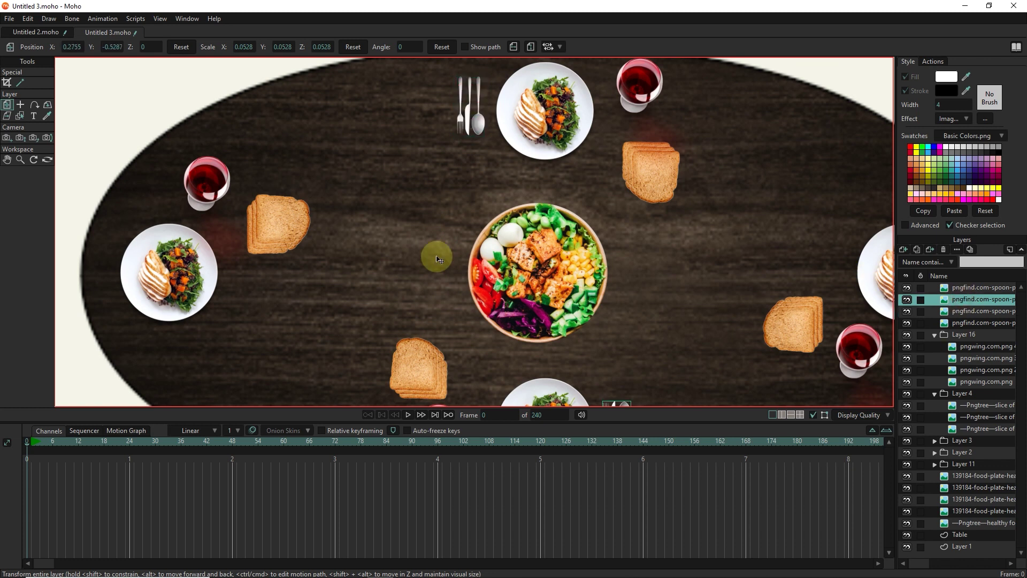
{"action": "scroll", "coordinate": [571, 320], "scroll_direction": "down", "scroll_amount": 1}
{"action": "left_click_drag", "start_coordinate": [604, 396], "coordinate": [277, 284]}
{"action": "scroll", "coordinate": [337, 288], "scroll_direction": "up", "scroll_amount": 3}
{"action": "scroll", "coordinate": [434, 270], "scroll_direction": "down", "scroll_amount": 2}
{"action": "left_click_drag", "start_coordinate": [353, 260], "coordinate": [203, 320]}
{"action": "scroll", "coordinate": [203, 315], "scroll_direction": "down", "scroll_amount": 2}
Rotate the last cutlery copy to about 90.6 degrees and place it just above the right plate
{"action": "left_click", "coordinate": [969, 287]}
{"action": "left_click_drag", "start_coordinate": [501, 363], "coordinate": [706, 173]}
{"action": "scroll", "coordinate": [709, 177], "scroll_direction": "up", "scroll_amount": 4}
{"action": "left_click_drag", "start_coordinate": [646, 273], "coordinate": [782, 222]}
{"action": "scroll", "coordinate": [742, 197], "scroll_direction": "down", "scroll_amount": 2}
{"action": "left_click_drag", "start_coordinate": [697, 198], "coordinate": [753, 192]}
{"action": "scroll", "coordinate": [594, 241], "scroll_direction": "down", "scroll_amount": 2}
{"action": "left_click_drag", "start_coordinate": [430, 286], "coordinate": [432, 288]}
Group the four cutlery layers together
{"action": "left_click", "coordinate": [903, 251]}
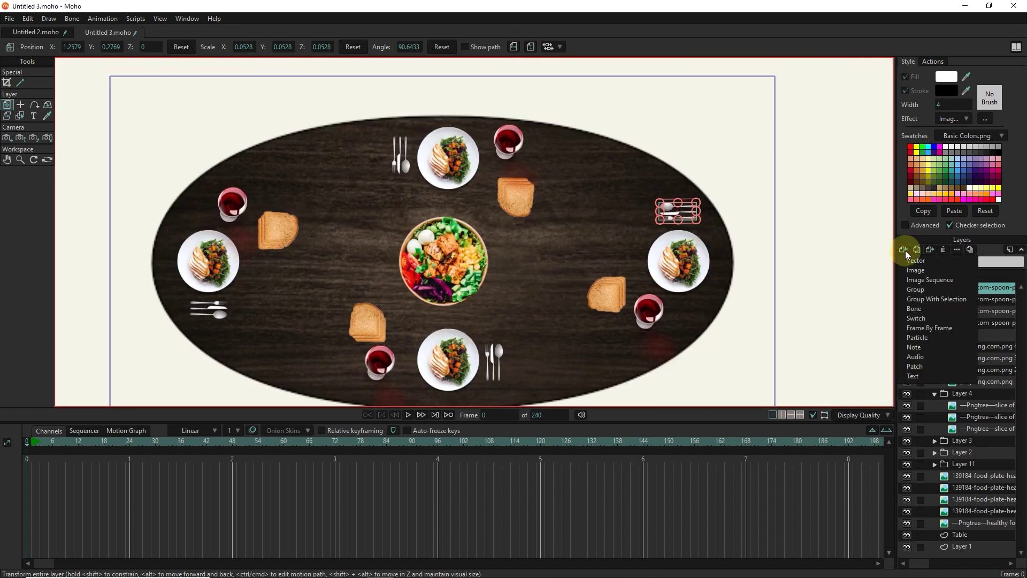
{"action": "left_click", "coordinate": [906, 251]}
{"action": "left_click", "coordinate": [970, 321], "text": "shift"}
{"action": "right_click", "coordinate": [972, 323]}
{"action": "left_click", "coordinate": [963, 341]}
Import the toppng.com-salt-and-pepper-top-348x324 image, scale it to about 0.06 and place it right of the salad bowl
{"action": "left_click", "coordinate": [905, 250]}
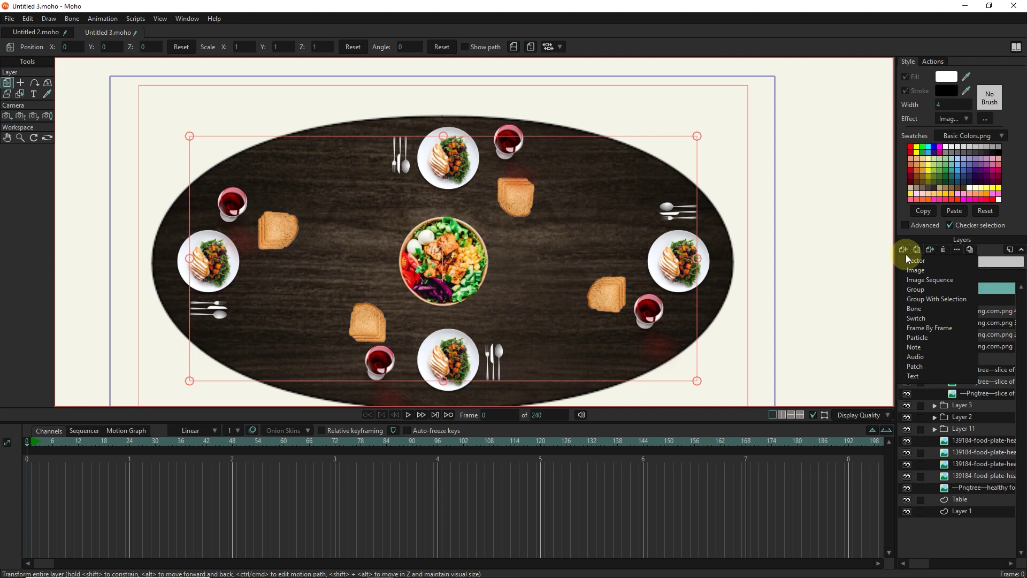
{"action": "left_click", "coordinate": [944, 269]}
{"action": "left_click", "coordinate": [162, 105]}
{"action": "left_click", "coordinate": [162, 117]}
{"action": "left_click", "coordinate": [423, 285]}
{"action": "scroll", "coordinate": [594, 357], "scroll_direction": "down", "scroll_amount": 3}
{"action": "left_click_drag", "start_coordinate": [628, 209], "coordinate": [458, 242]}
{"action": "scroll", "coordinate": [518, 319], "scroll_direction": "up", "scroll_amount": 6}
{"action": "mouse_move", "coordinate": [459, 242]}
{"action": "left_mouse_down"}
{"action": "mouse_move", "coordinate": [424, 231]}
{"action": "mouse_move", "coordinate": [597, 347]}
{"action": "mouse_move", "coordinate": [589, 273]}
{"action": "mouse_move", "coordinate": [567, 298]}
{"action": "mouse_move", "coordinate": [576, 280]}
{"action": "mouse_move", "coordinate": [445, 253]}
{"action": "left_mouse_up"}
{"action": "scroll", "coordinate": [453, 238], "scroll_direction": "down", "scroll_amount": 3}
Duplicate the salt and pepper shakers and place the copy left of the salad bowl
{"action": "left_click", "coordinate": [916, 249]}
{"action": "scroll", "coordinate": [589, 333], "scroll_direction": "down", "scroll_amount": 6}
{"action": "scroll", "coordinate": [589, 273], "scroll_direction": "up", "scroll_amount": 2}
{"action": "key", "text": "Down"}
{"action": "scroll", "coordinate": [490, 266], "scroll_direction": "down", "scroll_amount": 2}
{"action": "left_click_drag", "start_coordinate": [554, 275], "coordinate": [534, 298]}
{"action": "scroll", "coordinate": [534, 297], "scroll_direction": "up", "scroll_amount": 1}
Render the current frame to check the table arrangement, and close the preview
{"action": "key", "text": "ctrl+r"}
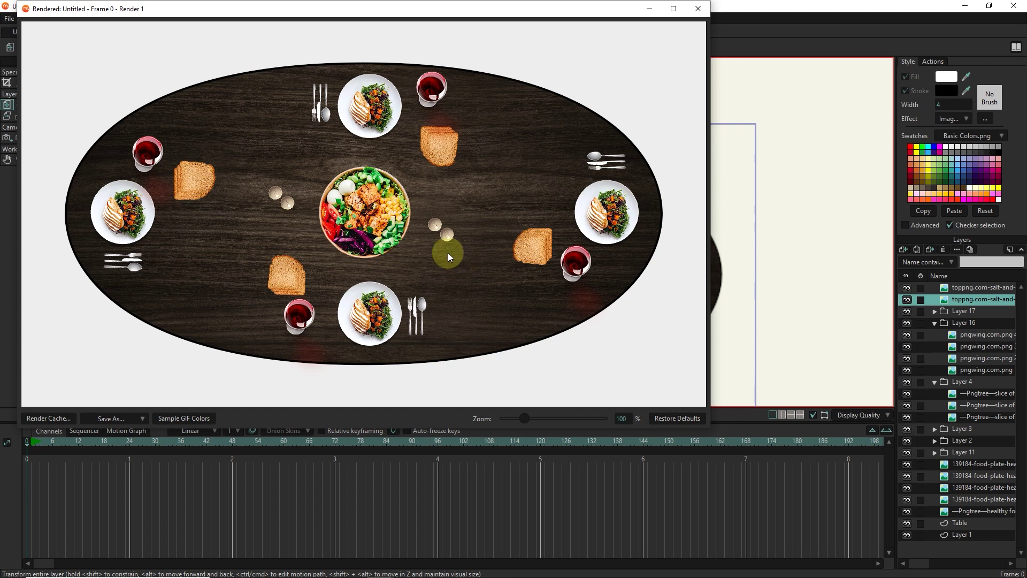
{"action": "left_click", "coordinate": [698, 8]}
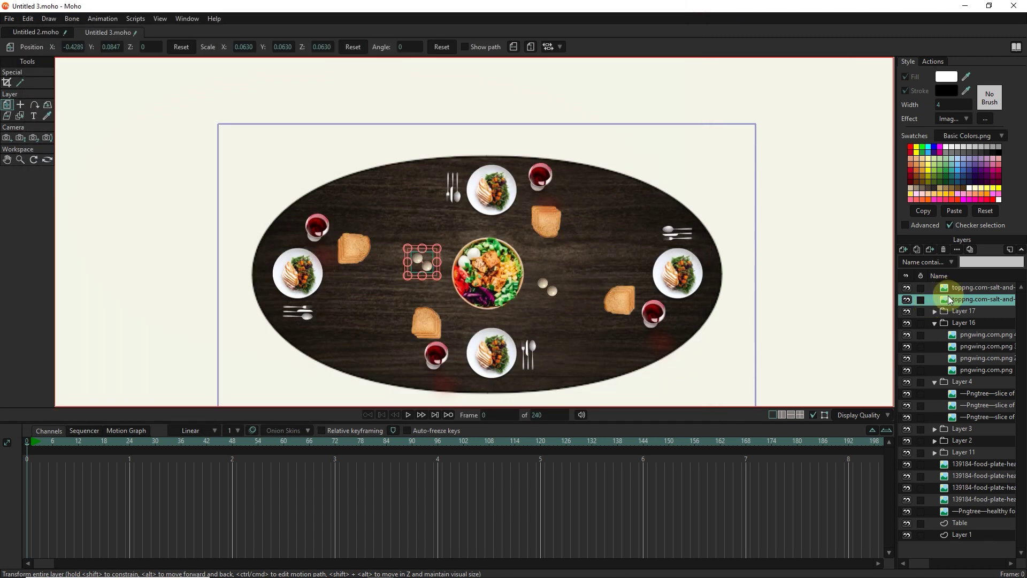
{"action": "left_click", "coordinate": [953, 290]}
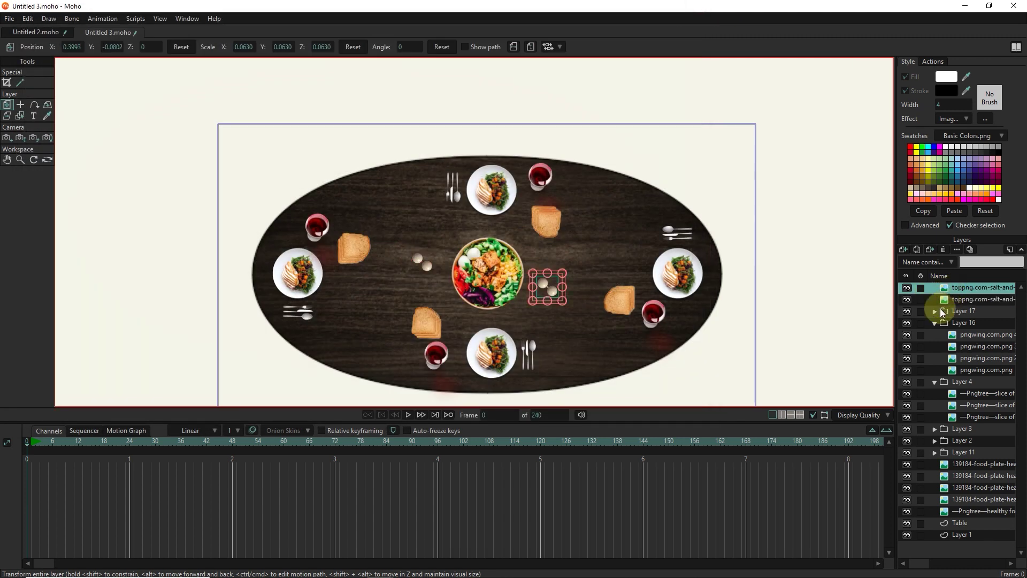
Group all food and tableware layers together with the Table layer, and collapse the new group
{"action": "left_click", "coordinate": [964, 510], "text": "shift"}
{"action": "key", "text": "ctrl+z"}
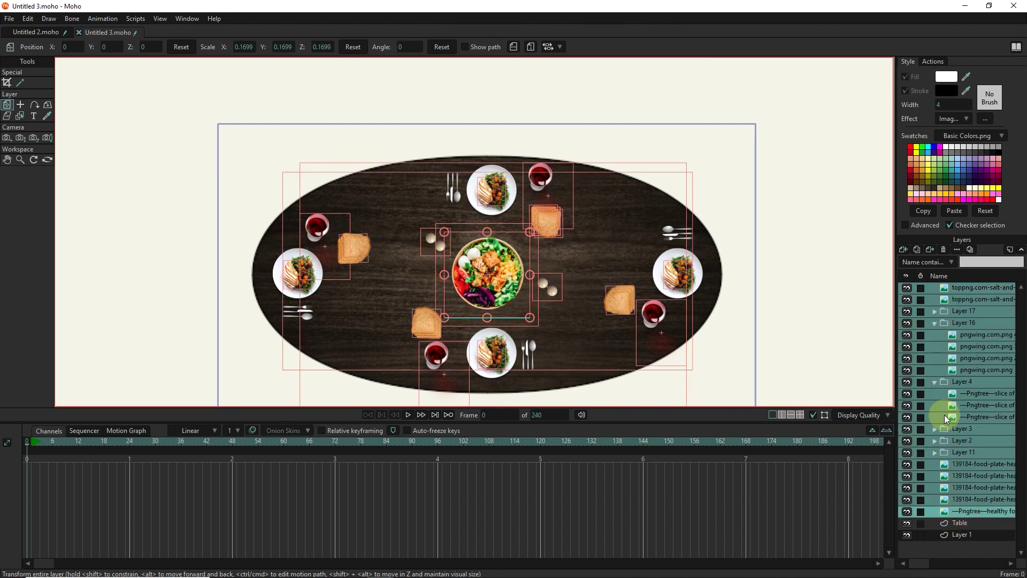
{"action": "left_click", "coordinate": [963, 522], "text": "shift"}
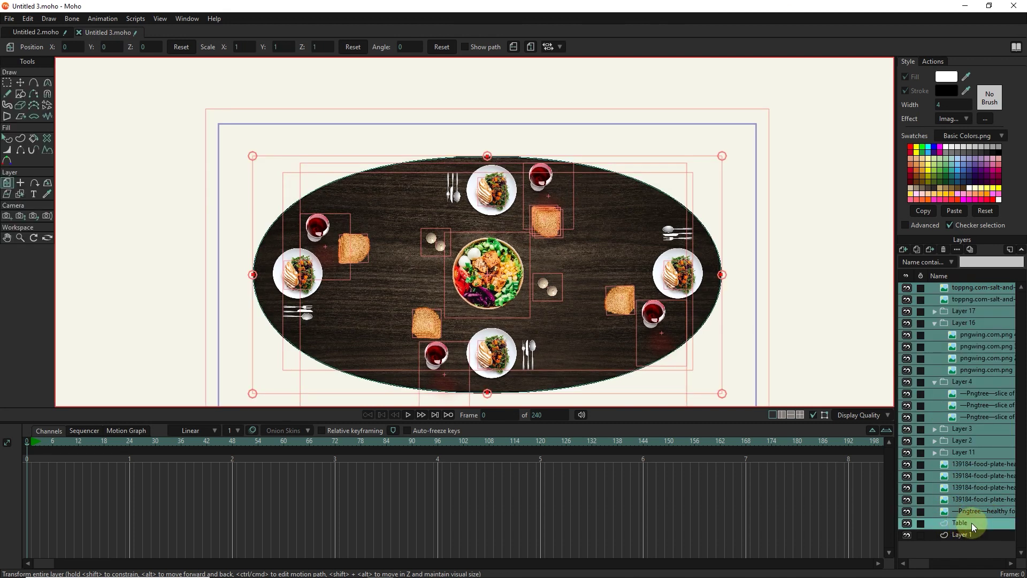
{"action": "right_click", "coordinate": [966, 288]}
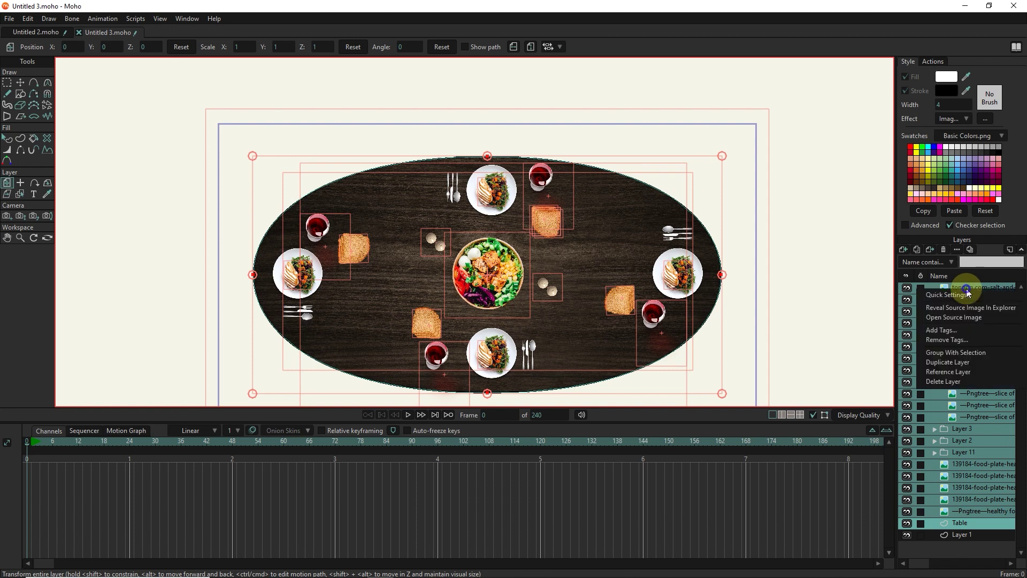
{"action": "left_click", "coordinate": [965, 352]}
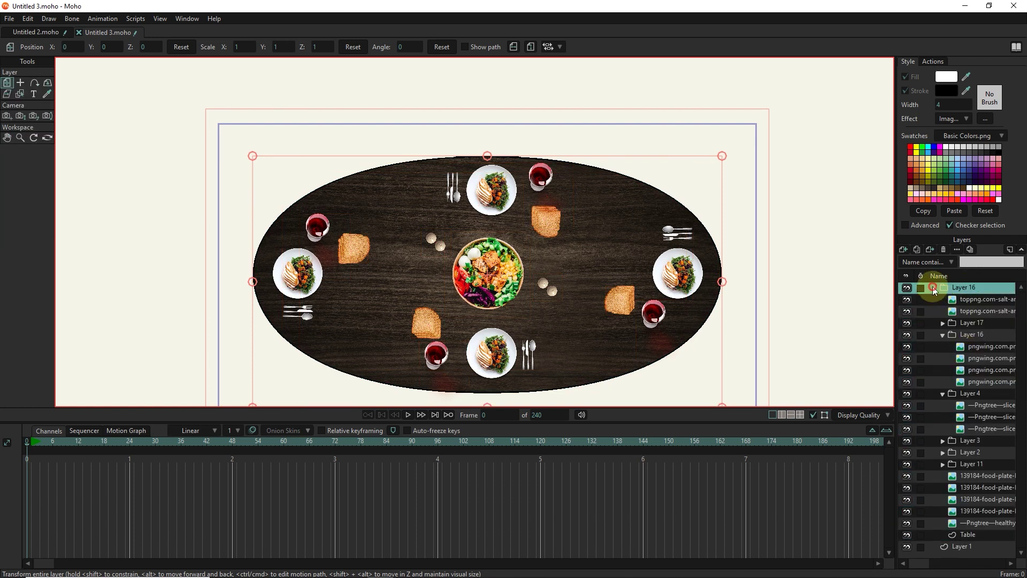
{"action": "left_click", "coordinate": [934, 287]}
Toggle the table group's visibility off and on to check that it holds the whole table scene
{"action": "left_click", "coordinate": [907, 288]}
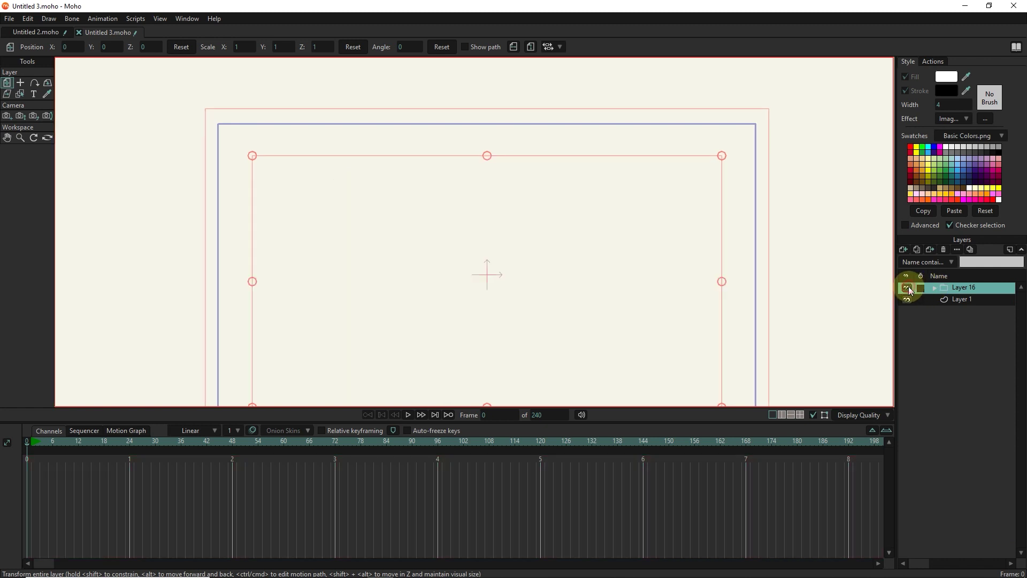
{"action": "left_click", "coordinate": [907, 288]}
{"action": "left_click", "coordinate": [907, 288]}
{"action": "left_click", "coordinate": [908, 288]}
{"action": "left_click_drag", "start_coordinate": [424, 283], "coordinate": [428, 246]}
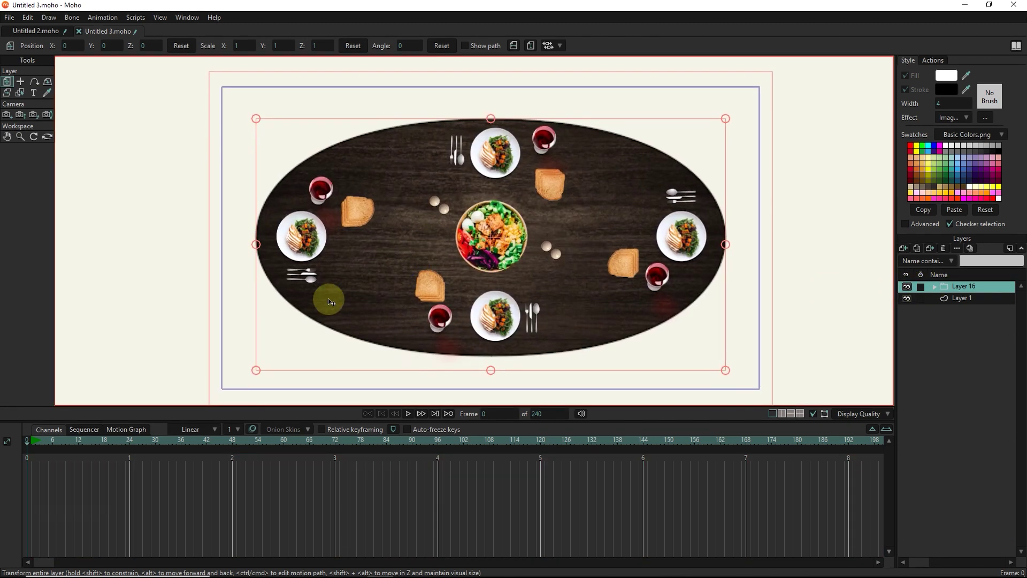
Allow animated layer effects on the table group and set its opacity to 0% at frame 1
{"action": "double_click", "coordinate": [957, 289]}
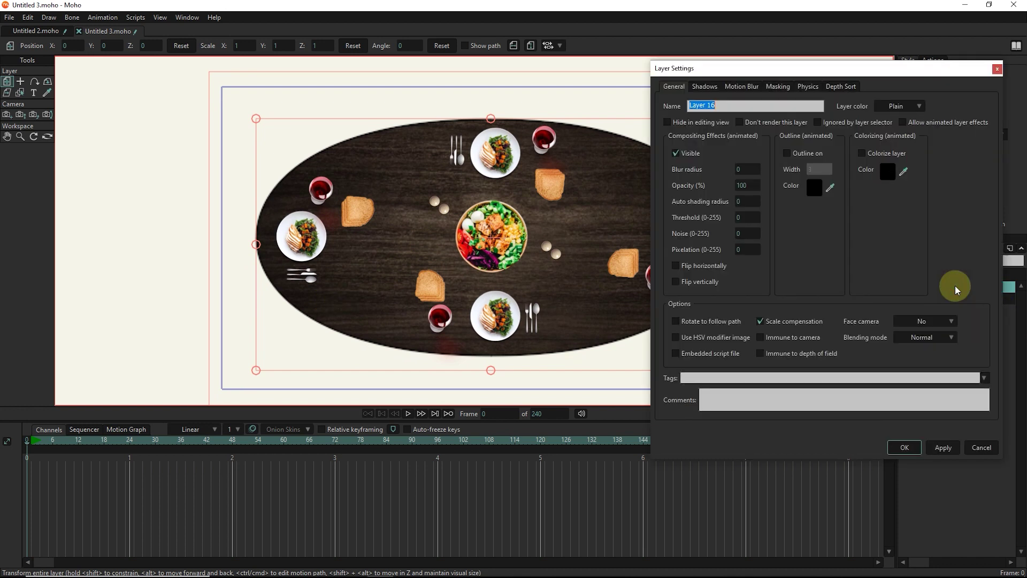
{"action": "left_click", "coordinate": [30, 448]}
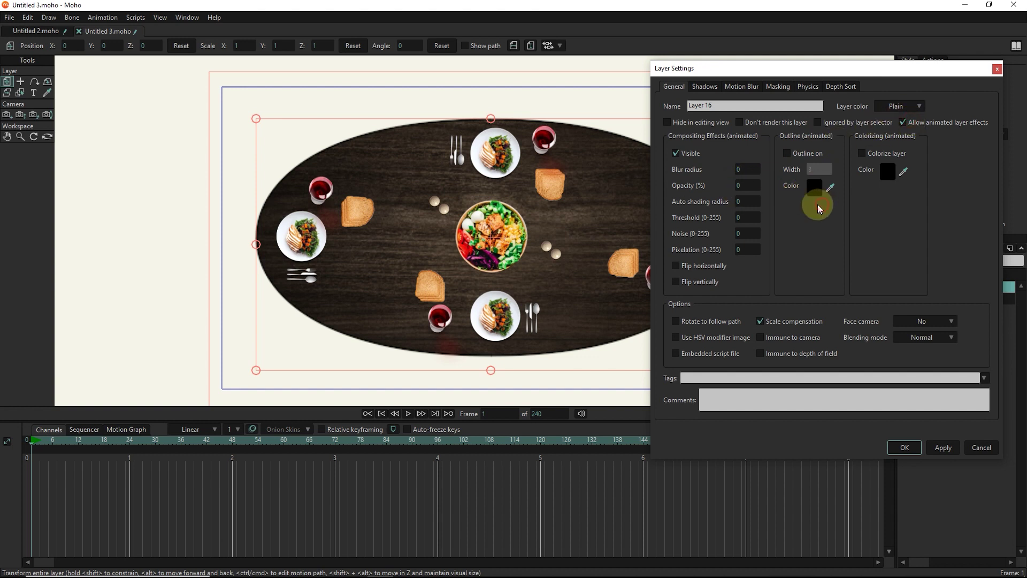
{"action": "left_click", "coordinate": [943, 448]}
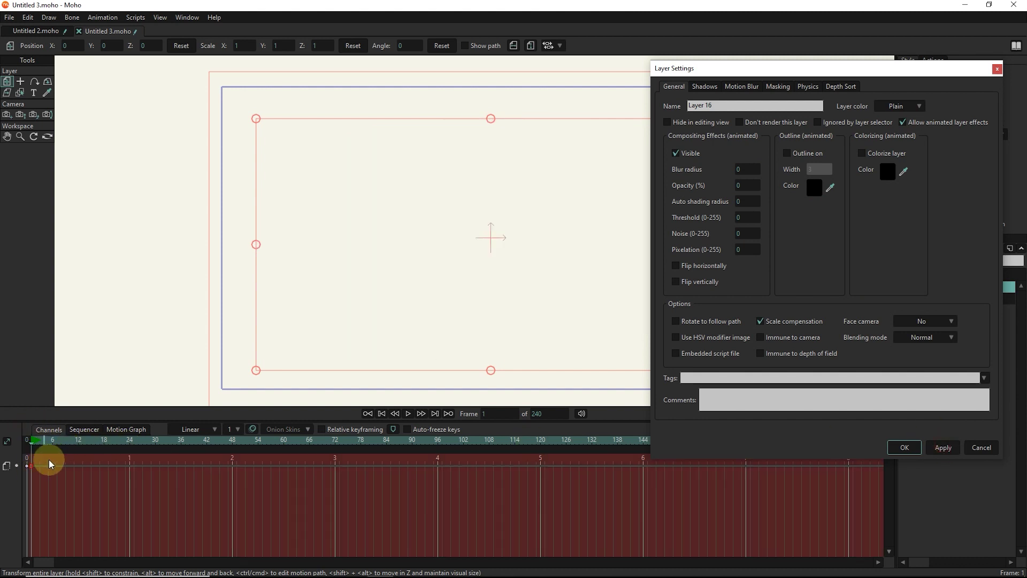
Copy the group's zero-opacity keyframe from frame 1 to frame 23
{"action": "right_click", "coordinate": [31, 464]}
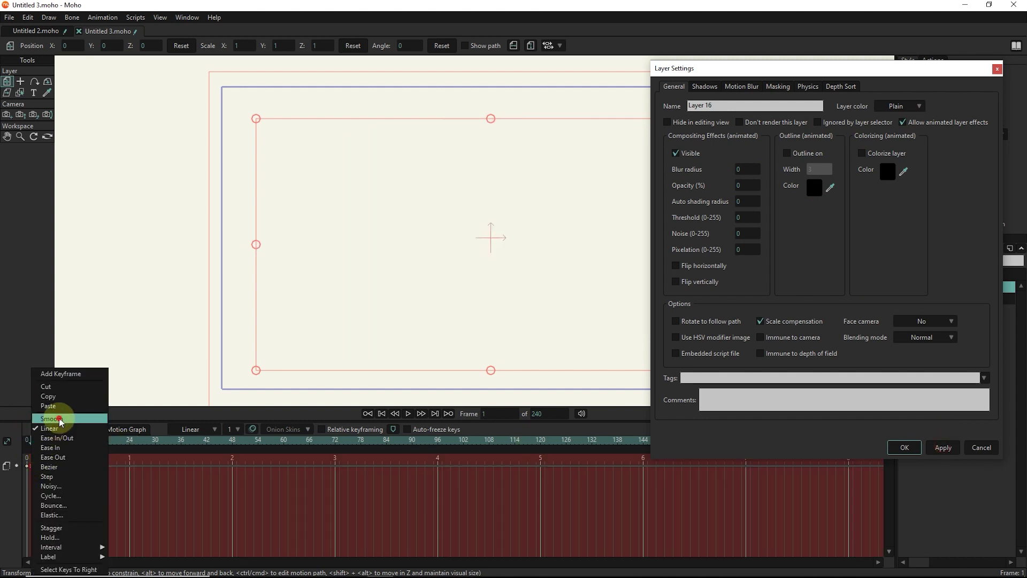
{"action": "left_click", "coordinate": [49, 473]}
{"action": "key", "text": "ctrl+c"}
{"action": "key", "text": "ctrl+v"}
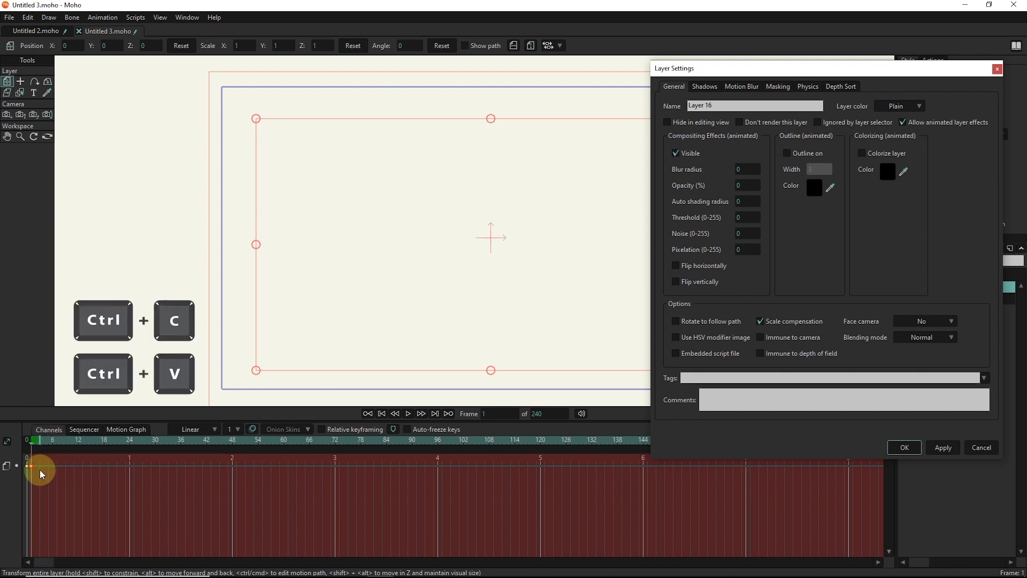
{"action": "left_click_drag", "start_coordinate": [102, 444], "coordinate": [130, 442]}
{"action": "key", "text": "ctrl+v"}
Set the group's opacity to 100% at frame 24 and adjust the interpolation of that keyframe
{"action": "type", "text": "100"}
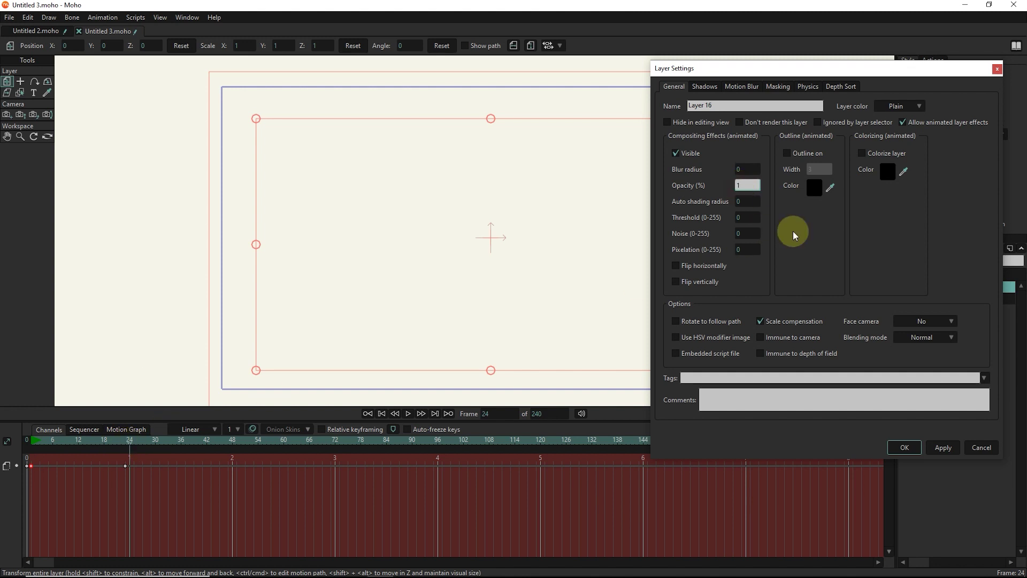
{"action": "left_click", "coordinate": [940, 443]}
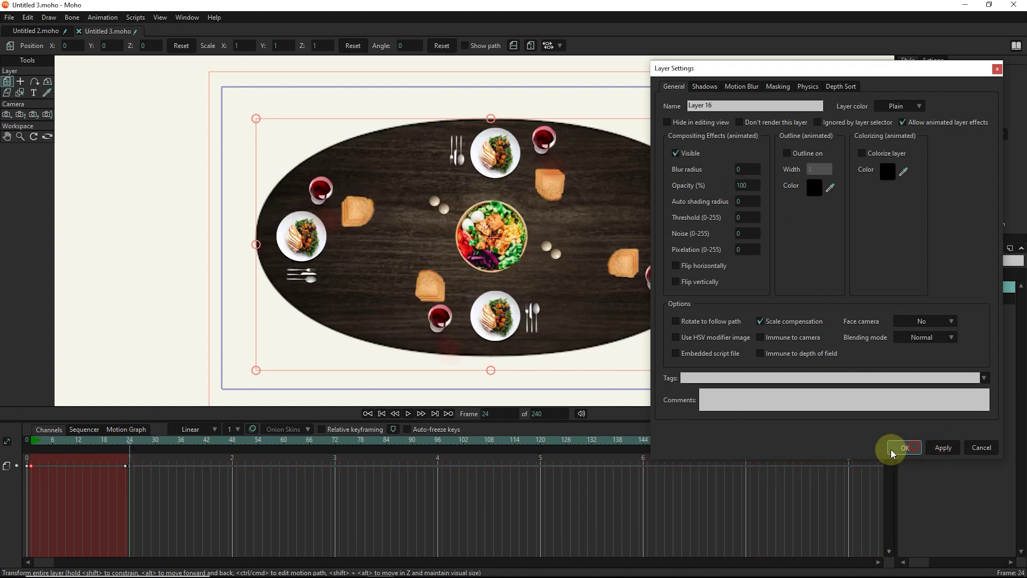
{"action": "left_click", "coordinate": [902, 448]}
{"action": "mouse_move", "coordinate": [129, 447]}
{"action": "left_mouse_down"}
{"action": "mouse_move", "coordinate": [82, 441]}
{"action": "mouse_move", "coordinate": [144, 461]}
{"action": "mouse_move", "coordinate": [129, 465]}
{"action": "left_mouse_up"}
{"action": "right_click", "coordinate": [130, 464]}
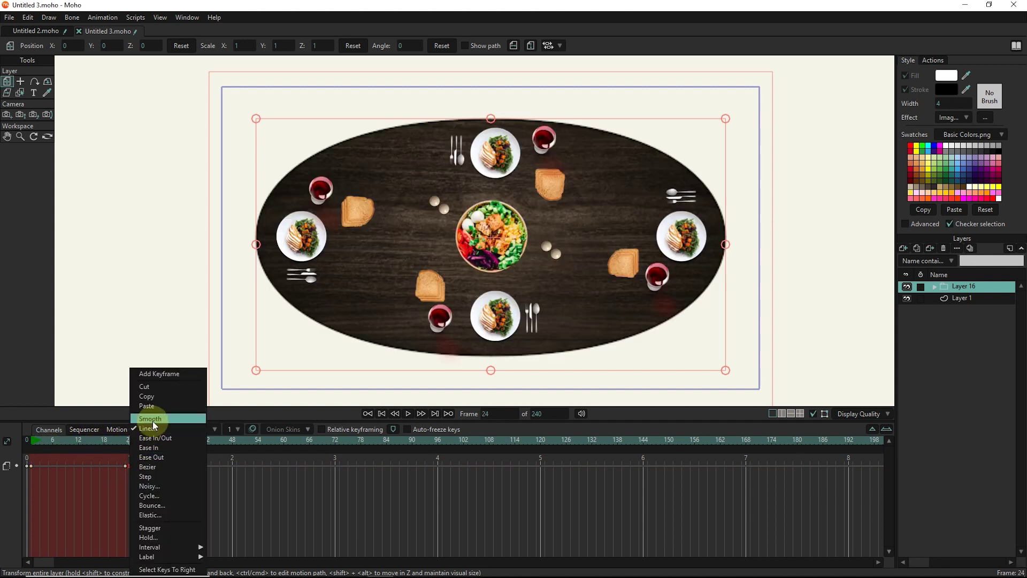
{"action": "left_click", "coordinate": [175, 439]}
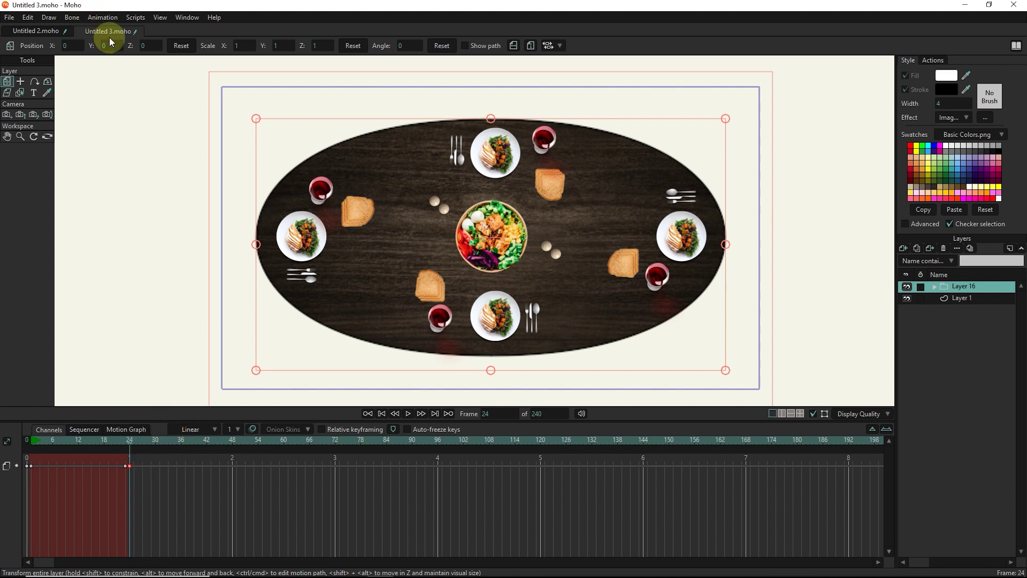
Try the Collapse Layers script on the table group from frame 24 with Show layers chosen
{"action": "left_click", "coordinate": [136, 17]}
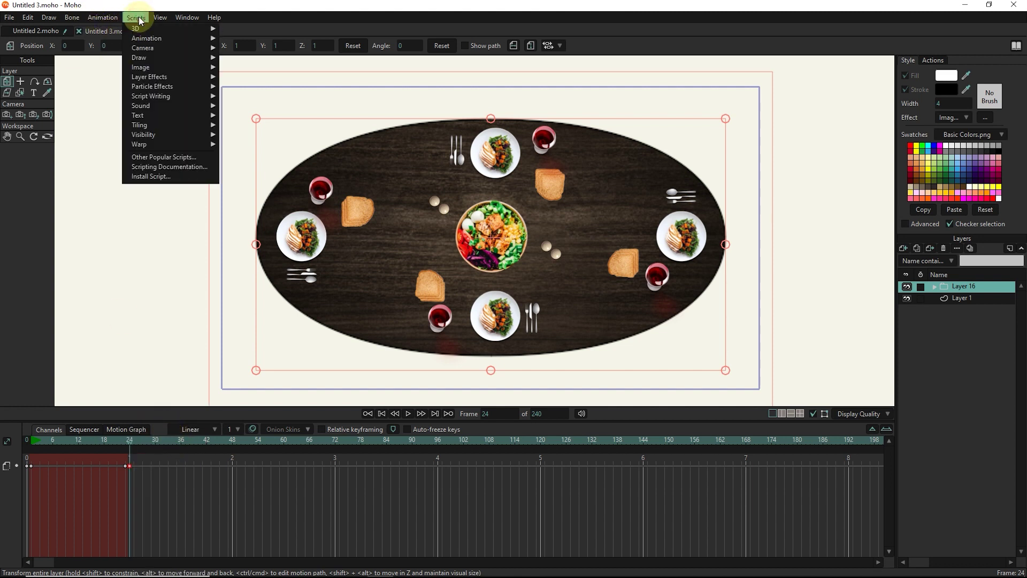
{"action": "mouse_move", "coordinate": [176, 137]}
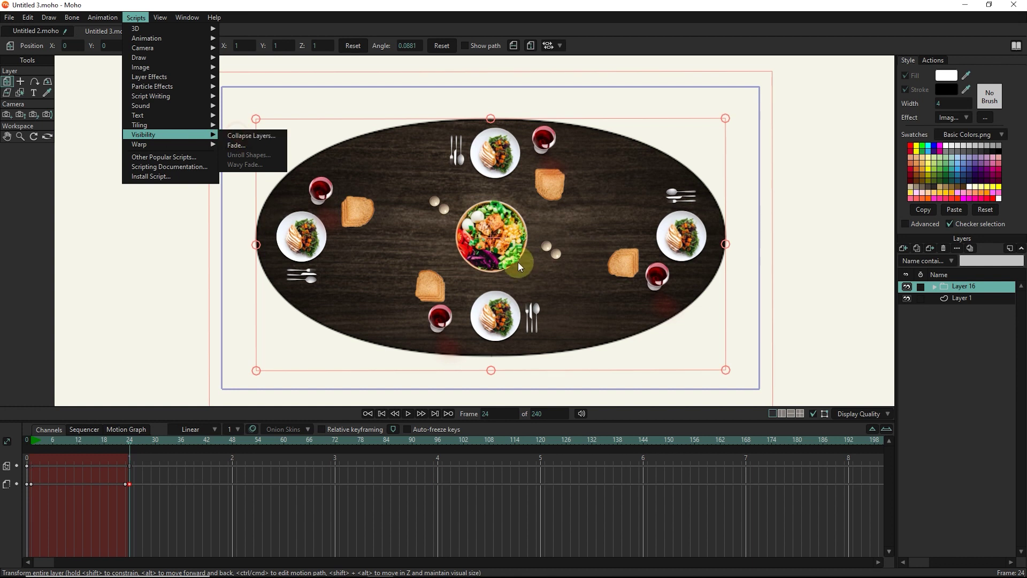
{"action": "double_click", "coordinate": [551, 271]}
{"action": "type", "text": "15"}
{"action": "left_click_drag", "start_coordinate": [530, 292], "coordinate": [527, 292]}
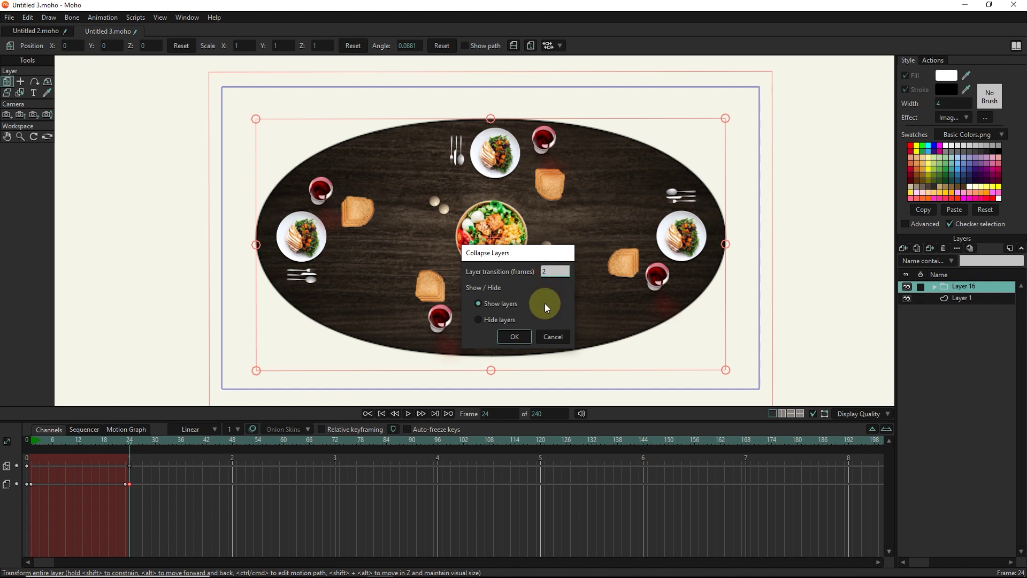
{"action": "left_click", "coordinate": [513, 336]}
Play the animation twice from the start to review how the table items are revealed
{"action": "left_click", "coordinate": [130, 464]}
{"action": "left_click_drag", "start_coordinate": [130, 438], "coordinate": [13, 445]}
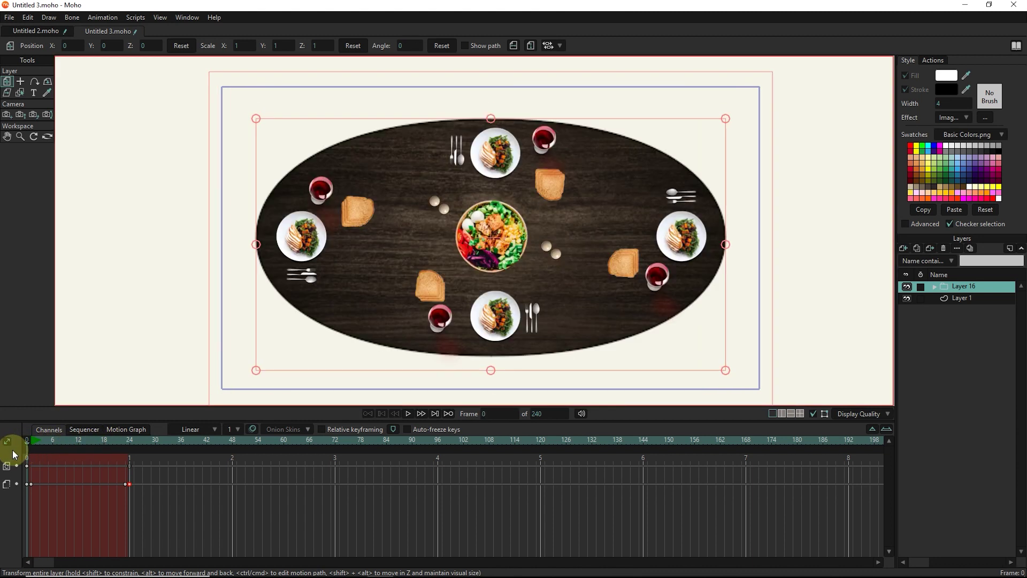
{"action": "left_click", "coordinate": [409, 414]}
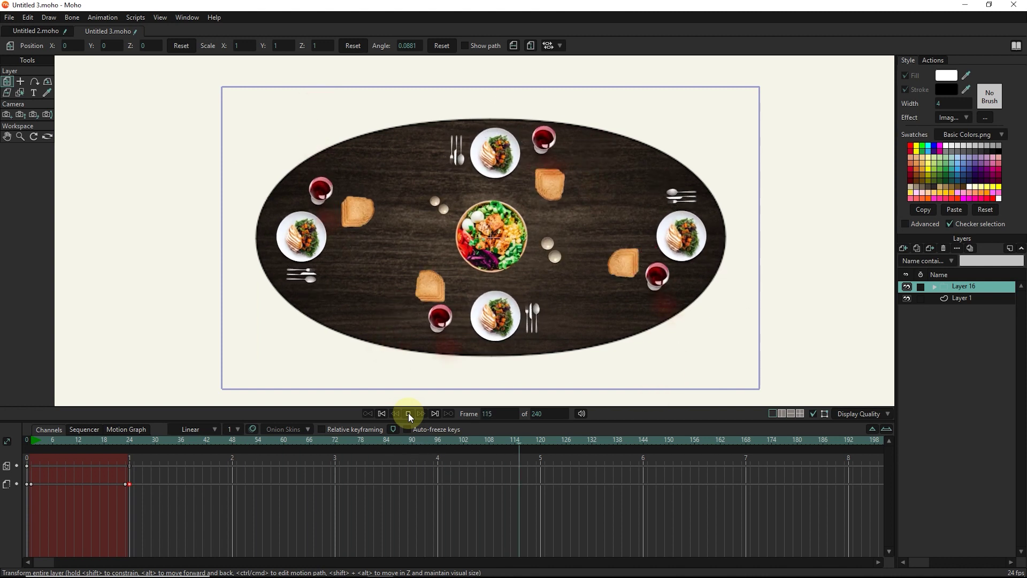
{"action": "left_click", "coordinate": [409, 414]}
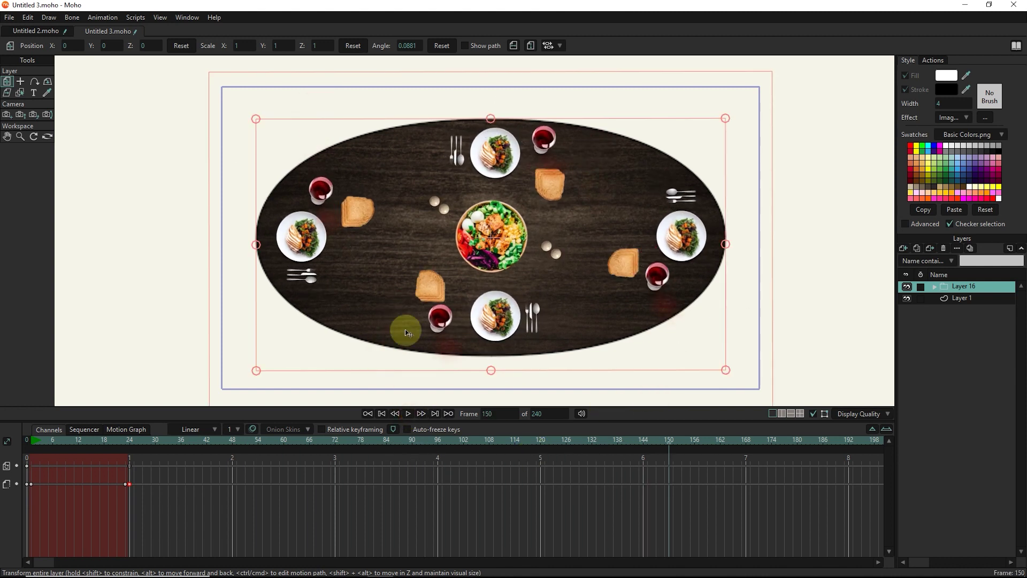
{"action": "left_click_drag", "start_coordinate": [412, 440], "coordinate": [34, 449]}
{"action": "left_click", "coordinate": [408, 413]}
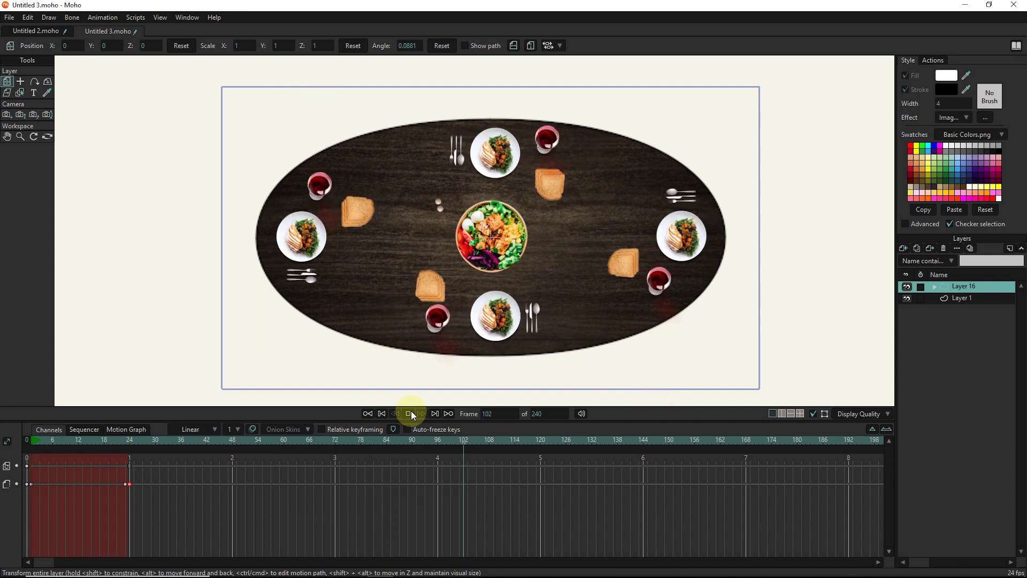
{"action": "left_click", "coordinate": [409, 413]}
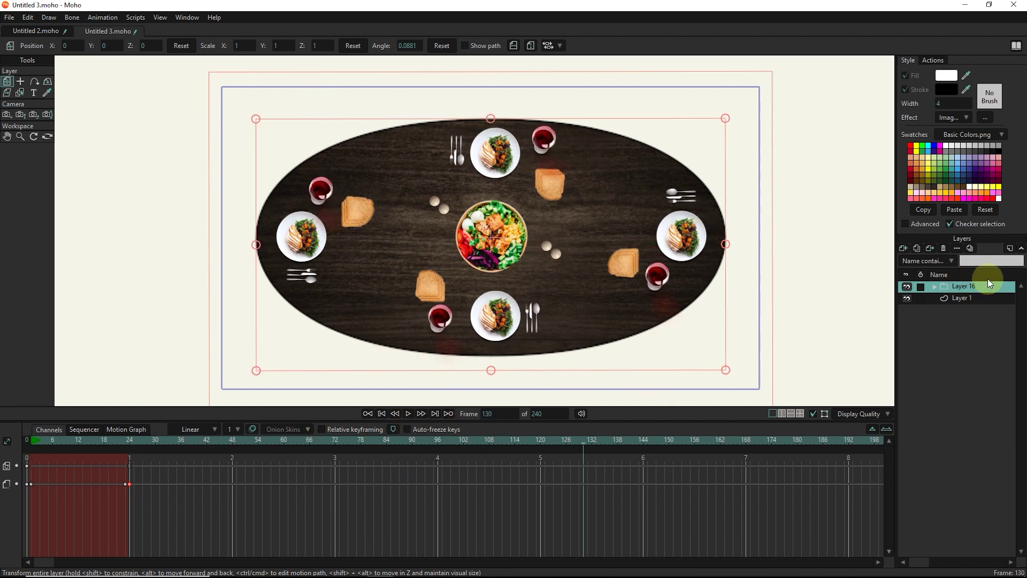
Undo the Collapse Layers animation, return to frame 0, and expand the table group
{"action": "left_click", "coordinate": [934, 287]}
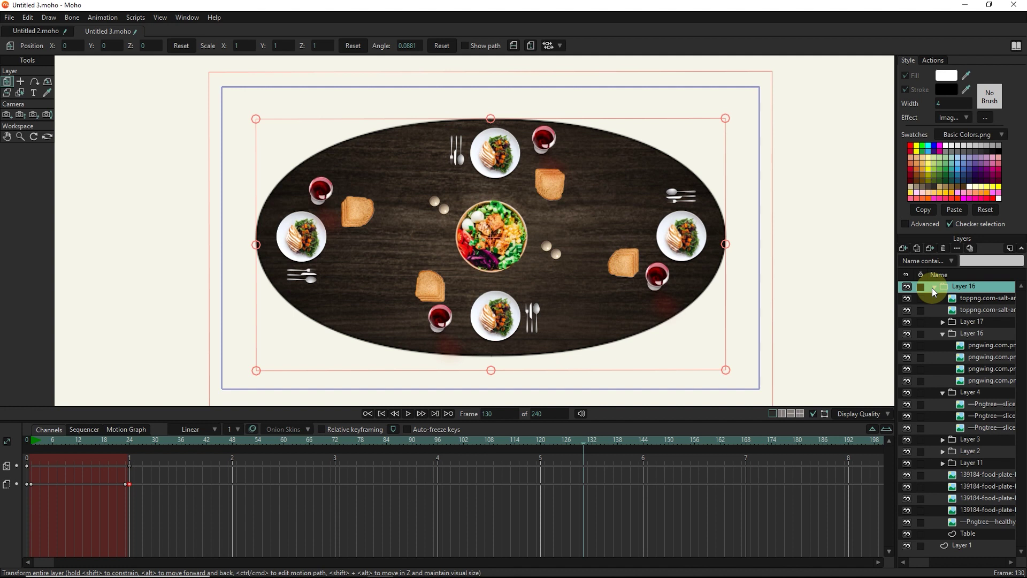
{"action": "left_click_drag", "start_coordinate": [278, 440], "coordinate": [18, 452]}
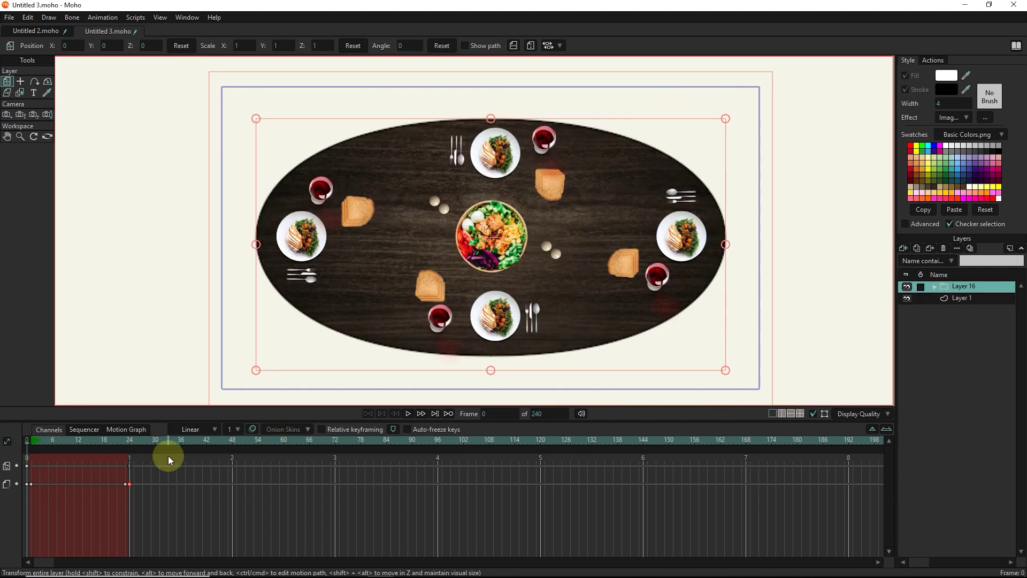
{"action": "key", "text": "ctrl+z"}
{"action": "left_click_drag", "start_coordinate": [141, 443], "coordinate": [4, 444]}
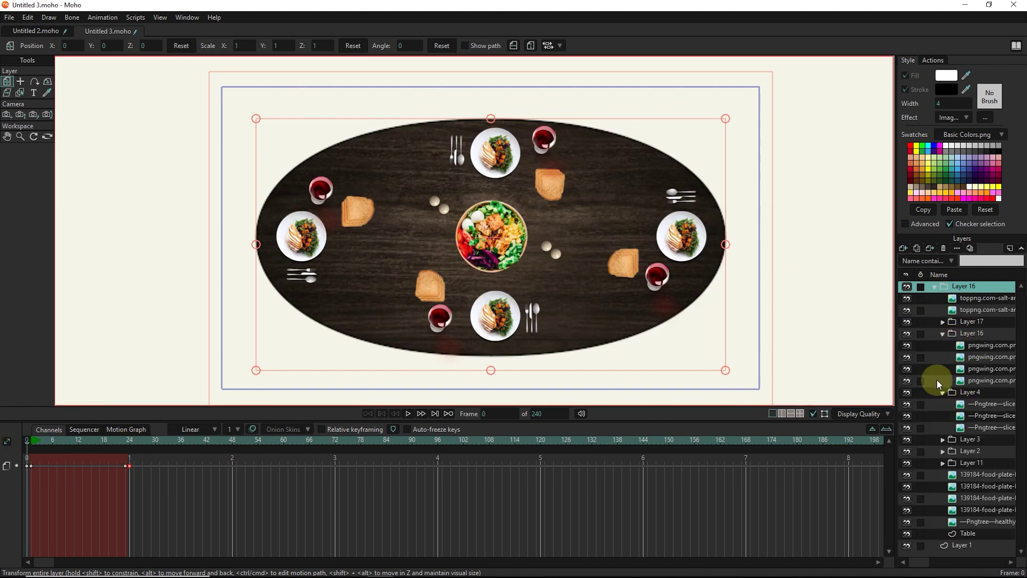
Move the four pngwing wine glass layers out of their subgroup into the table group, delete the empty subgroup, and collapse Layer 4
{"action": "left_click_drag", "start_coordinate": [974, 379], "coordinate": [973, 327]}
{"action": "left_click", "coordinate": [942, 333]}
{"action": "left_click", "coordinate": [943, 333]}
{"action": "left_click", "coordinate": [979, 345]}
{"action": "left_click", "coordinate": [981, 381], "text": "shift"}
{"action": "left_click", "coordinate": [975, 381]}
{"action": "left_click", "coordinate": [944, 249]}
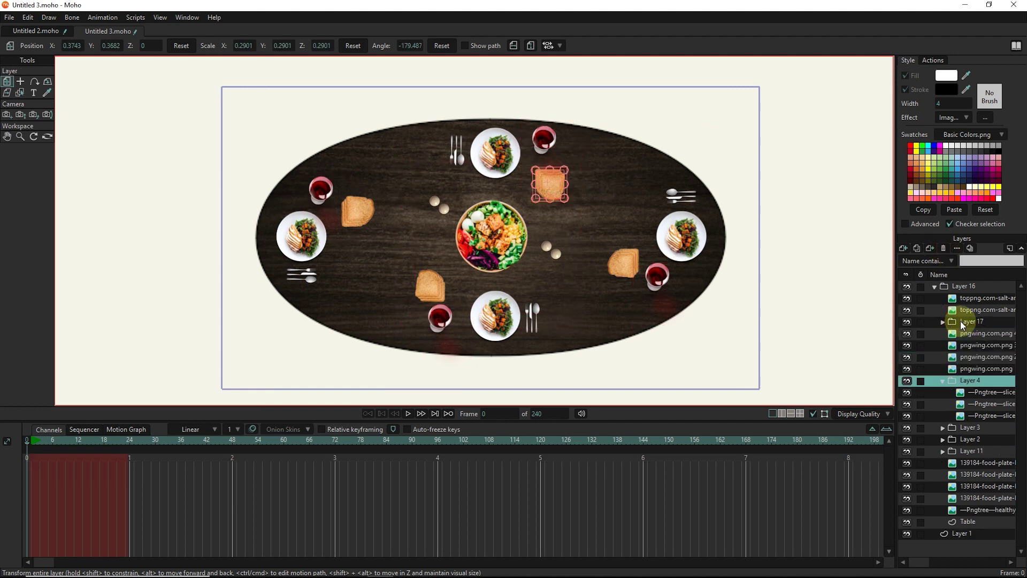
{"action": "left_click", "coordinate": [942, 381]}
Move the four cutlery layers out of Layer 17 into the table group and delete the emptied Layer 17
{"action": "left_click", "coordinate": [920, 311]}
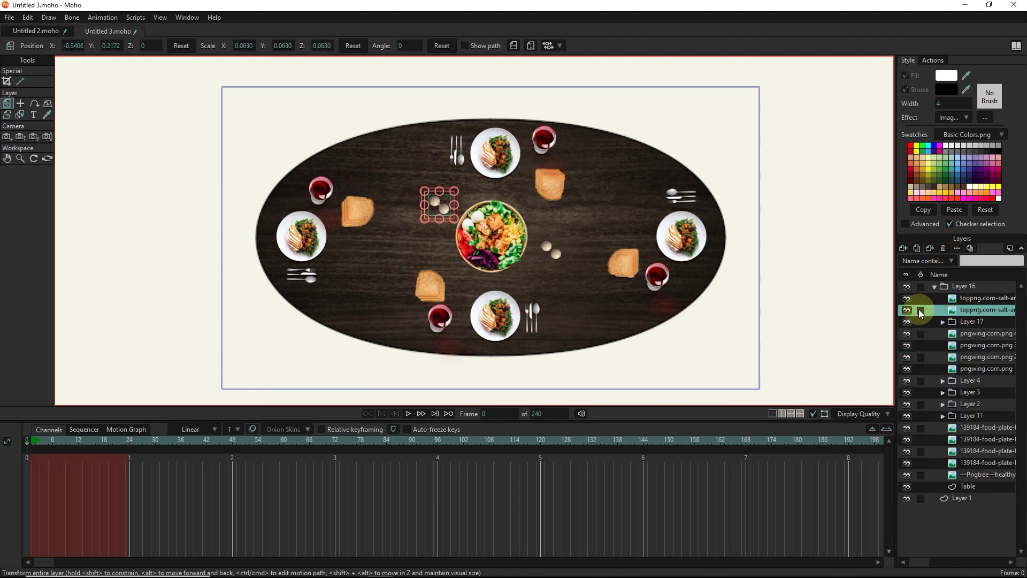
{"action": "left_click", "coordinate": [942, 392]}
{"action": "left_click", "coordinate": [942, 392]}
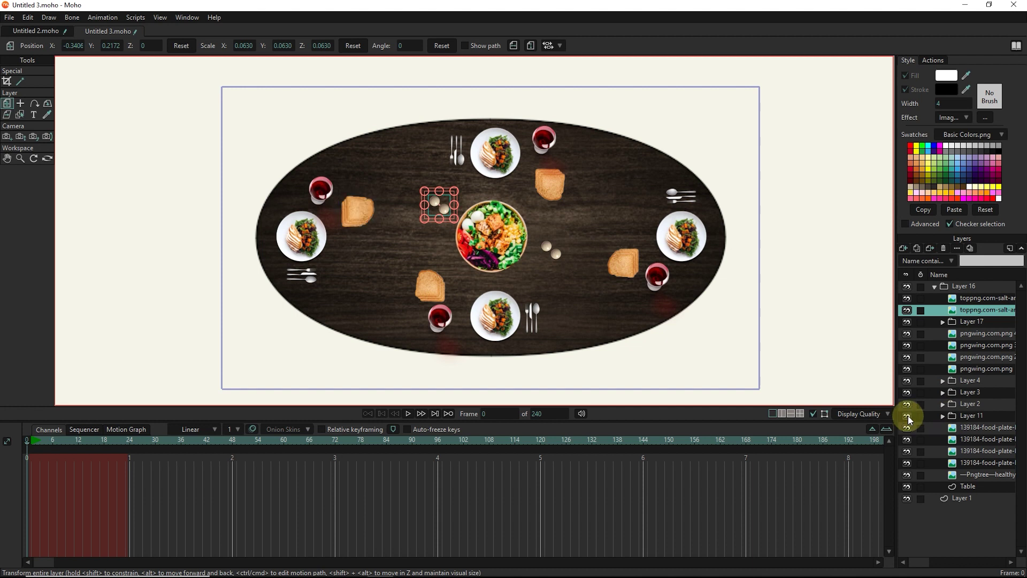
{"action": "left_click", "coordinate": [943, 322]}
{"action": "left_click", "coordinate": [977, 368], "text": "shift"}
{"action": "left_click", "coordinate": [974, 335]}
{"action": "left_click", "coordinate": [977, 368], "text": "shift"}
{"action": "left_click_drag", "start_coordinate": [978, 367], "coordinate": [974, 315]}
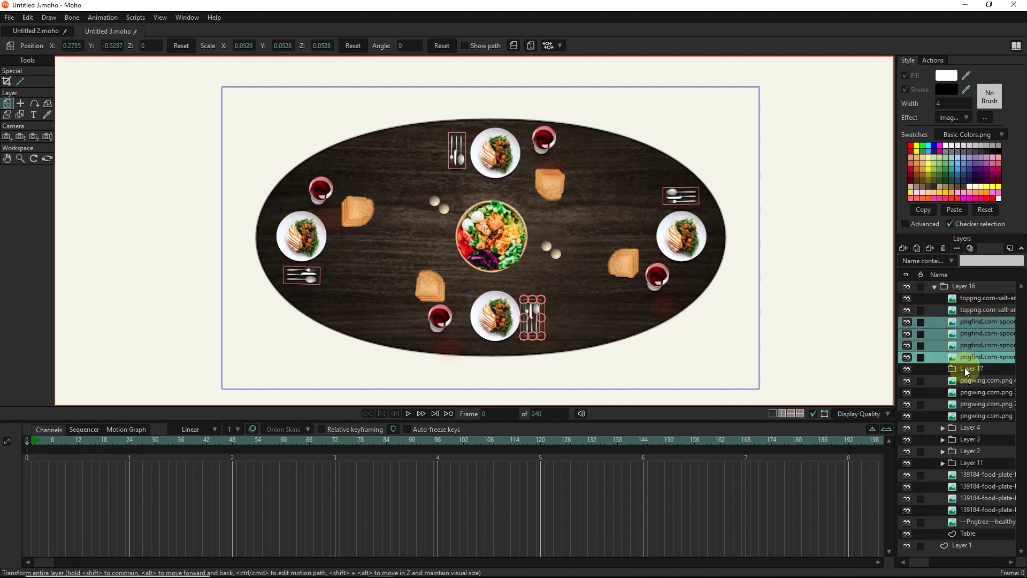
{"action": "left_click", "coordinate": [964, 368]}
{"action": "left_click", "coordinate": [943, 247]}
Collapse the table group in the layer list and run the Collapse Layers script on it from frame 24
{"action": "left_click", "coordinate": [129, 442]}
{"action": "left_click", "coordinate": [935, 287]}
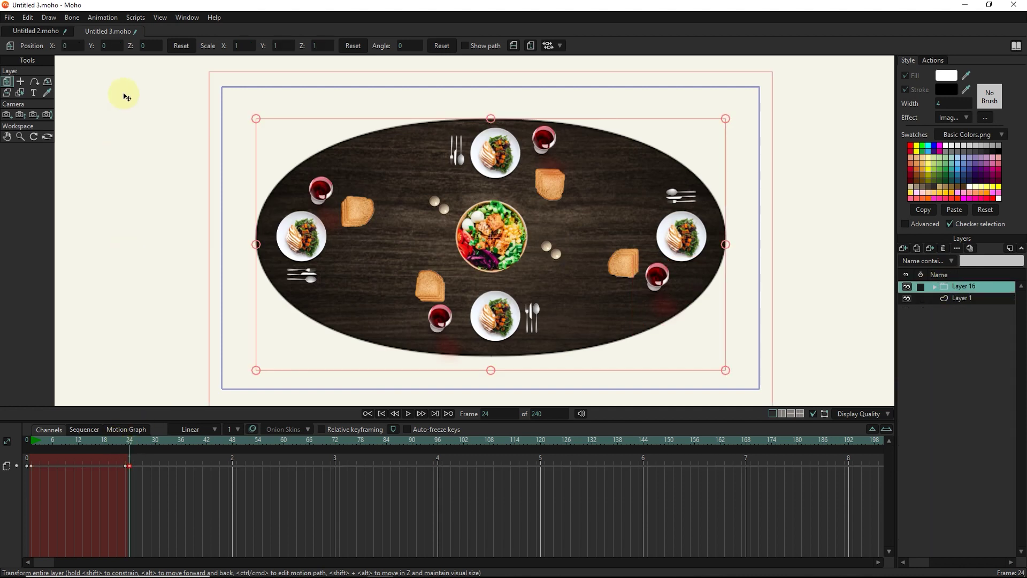
{"action": "left_click", "coordinate": [135, 18]}
{"action": "mouse_move", "coordinate": [180, 137]}
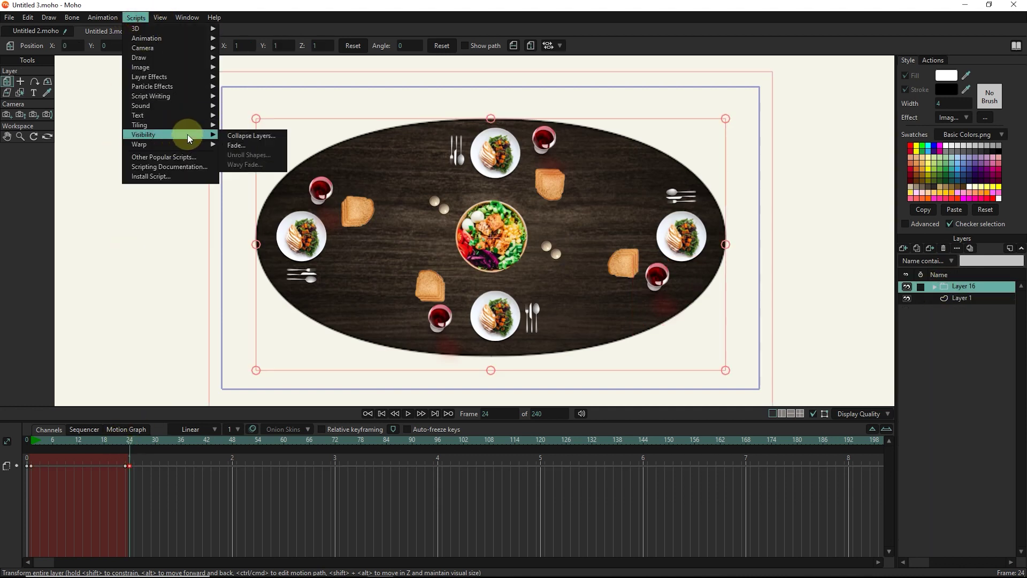
{"action": "key", "text": "Return"}
{"action": "left_click", "coordinate": [514, 336]}
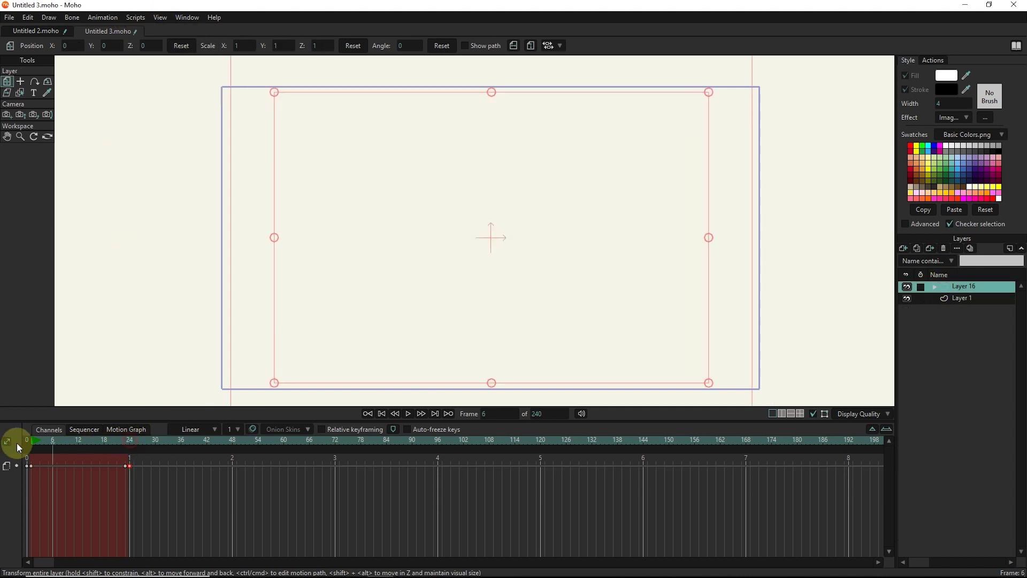
Play the animation from frame 1 to check the order in which the table items are revealed
{"action": "left_click", "coordinate": [32, 443]}
{"action": "left_click", "coordinate": [32, 443]}
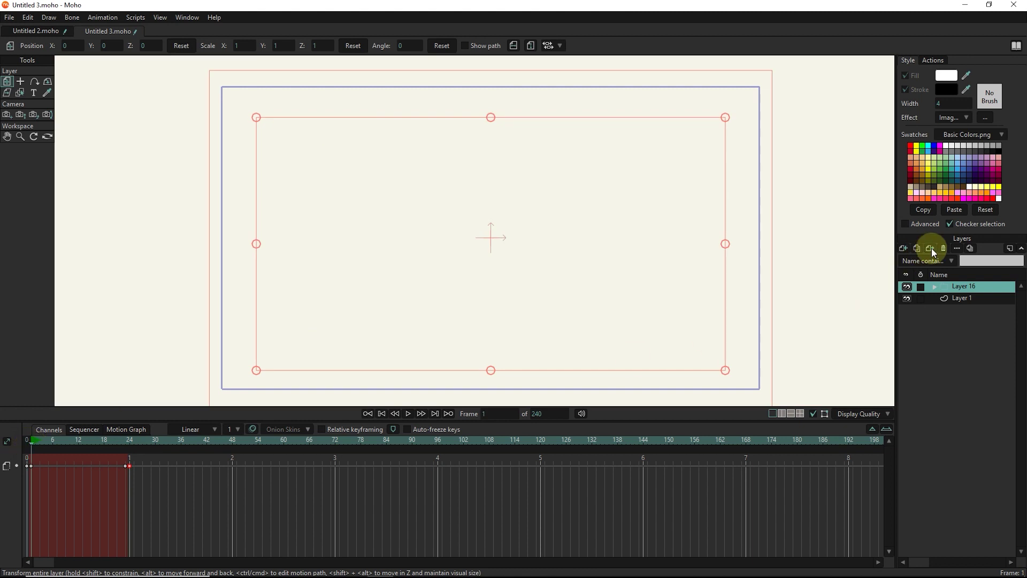
{"action": "left_click", "coordinate": [408, 413]}
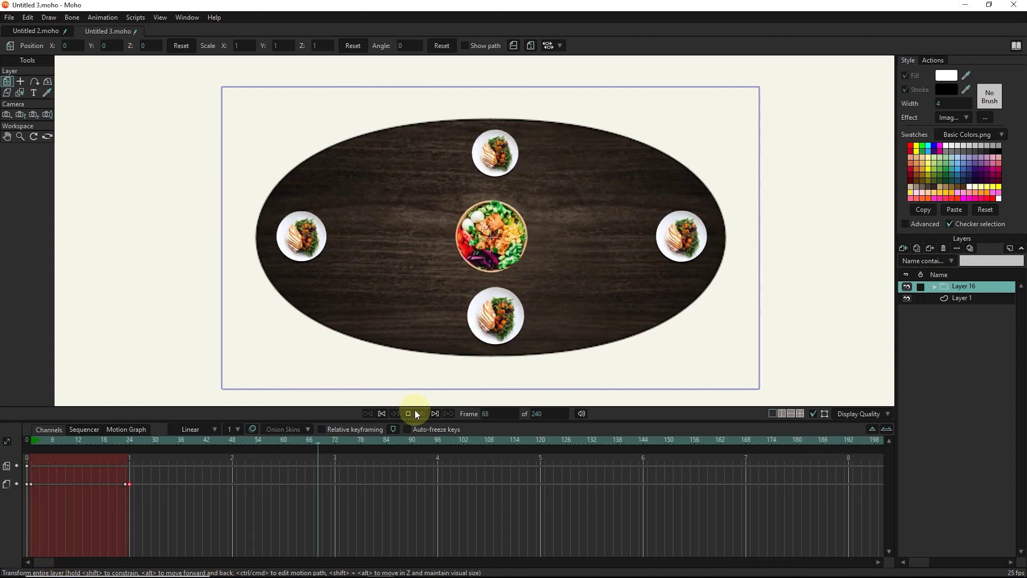
{"action": "left_click", "coordinate": [348, 463]}
Add a keyframe to the table group just before frame 240
{"action": "left_click_drag", "start_coordinate": [306, 443], "coordinate": [422, 438]}
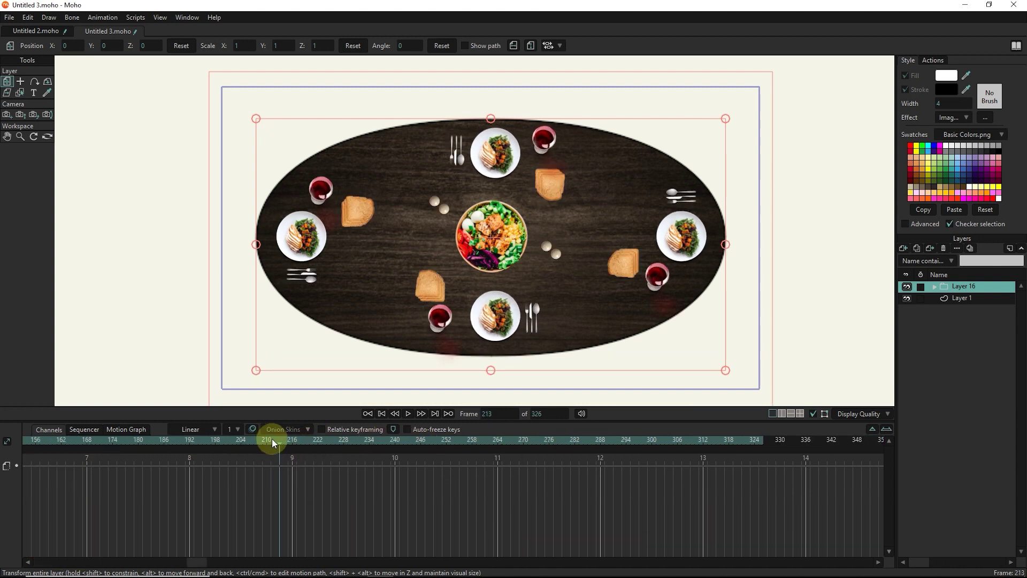
{"action": "left_click_drag", "start_coordinate": [272, 439], "coordinate": [598, 449]}
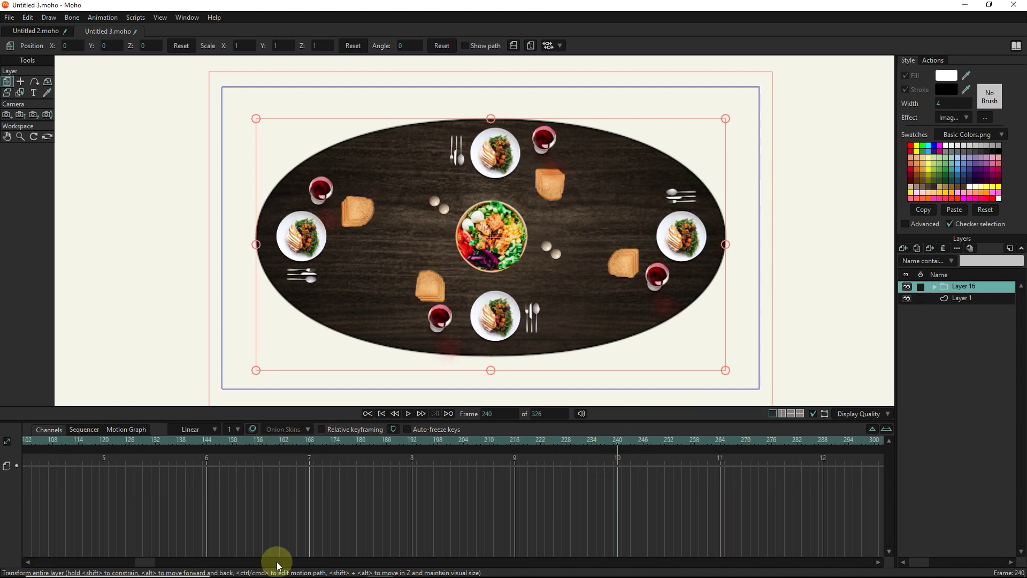
{"action": "left_click_drag", "start_coordinate": [152, 562], "coordinate": [203, 562]}
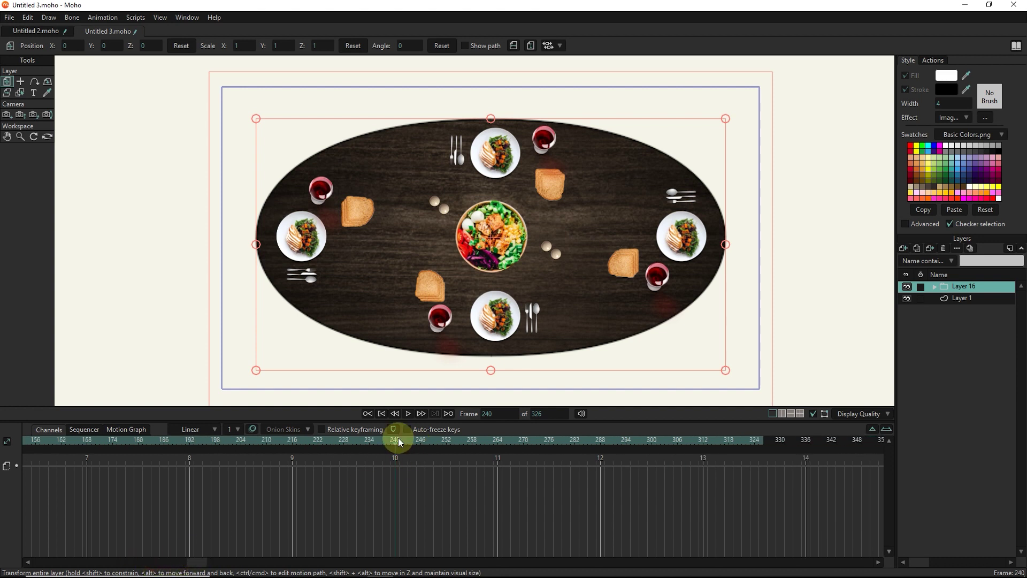
{"action": "left_click", "coordinate": [390, 465]}
{"action": "right_click", "coordinate": [388, 465]}
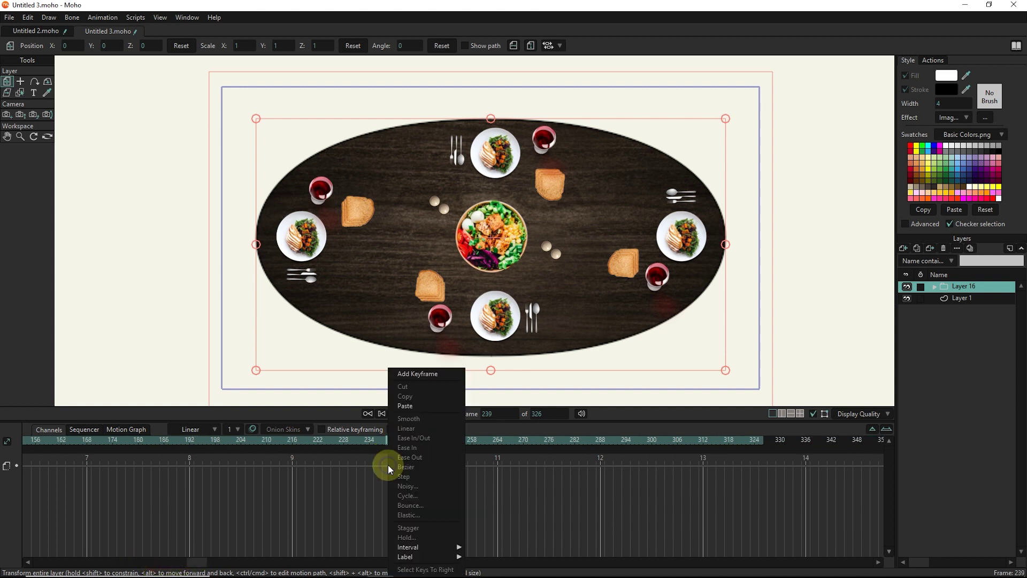
{"action": "left_click", "coordinate": [423, 375]}
Run the Collapse Layers script on the table group from frame 240, hiding the layers with a 10-frame transition
{"action": "left_click_drag", "start_coordinate": [390, 469], "coordinate": [394, 466]}
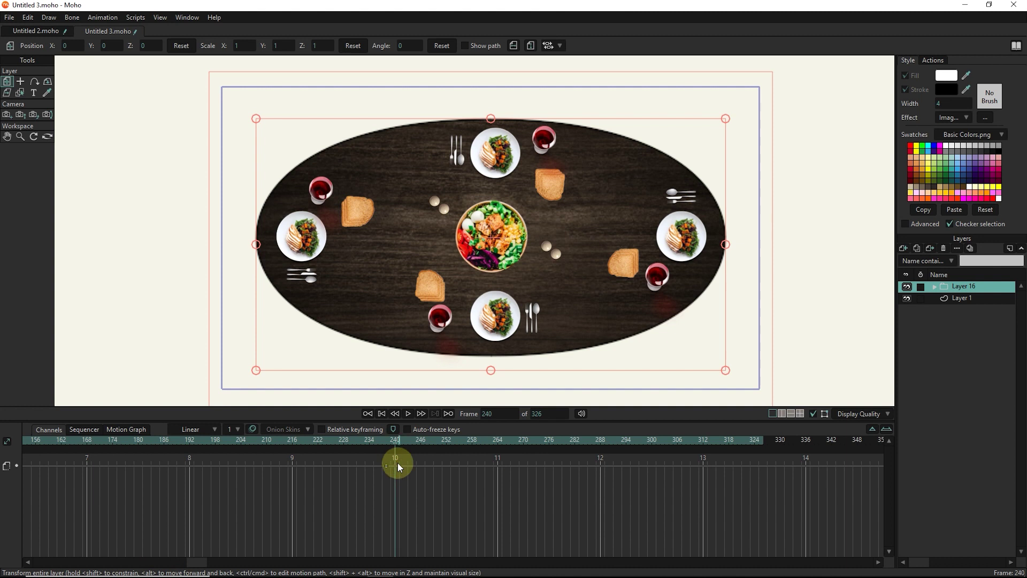
{"action": "left_click", "coordinate": [137, 24]}
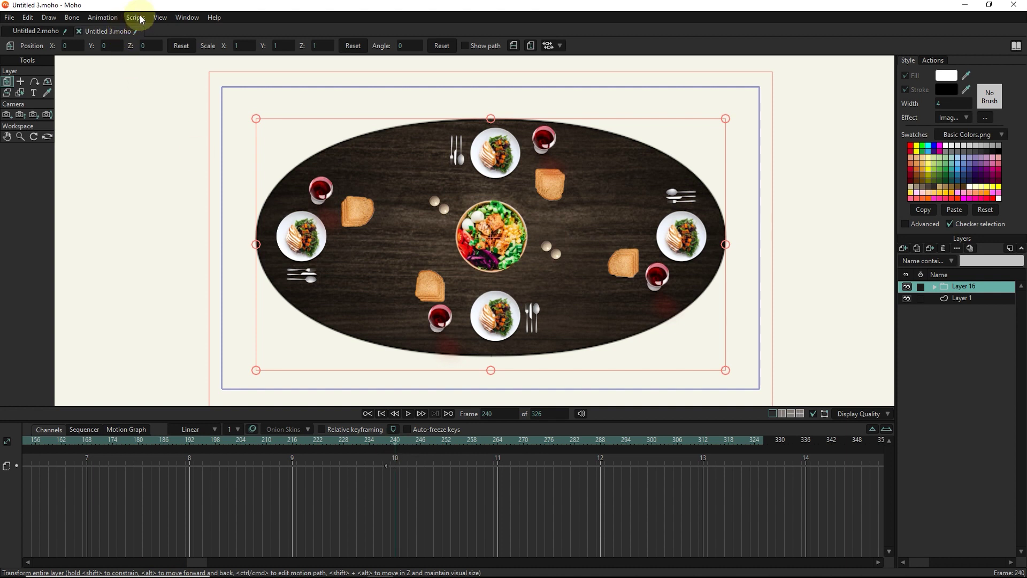
{"action": "mouse_move", "coordinate": [160, 126]}
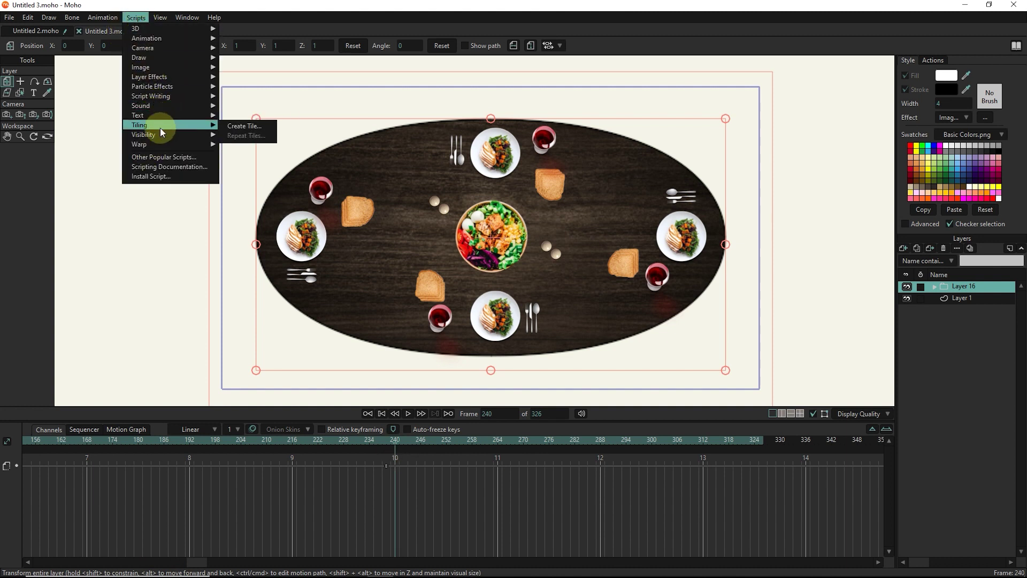
{"action": "left_click", "coordinate": [244, 135]}
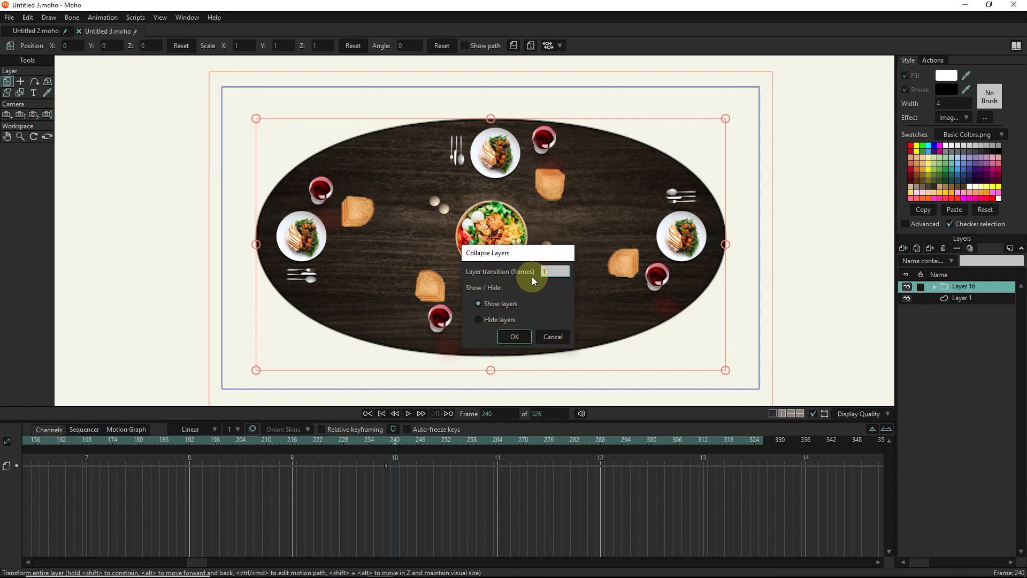
{"action": "type", "text": "10"}
{"action": "left_click", "coordinate": [511, 337]}
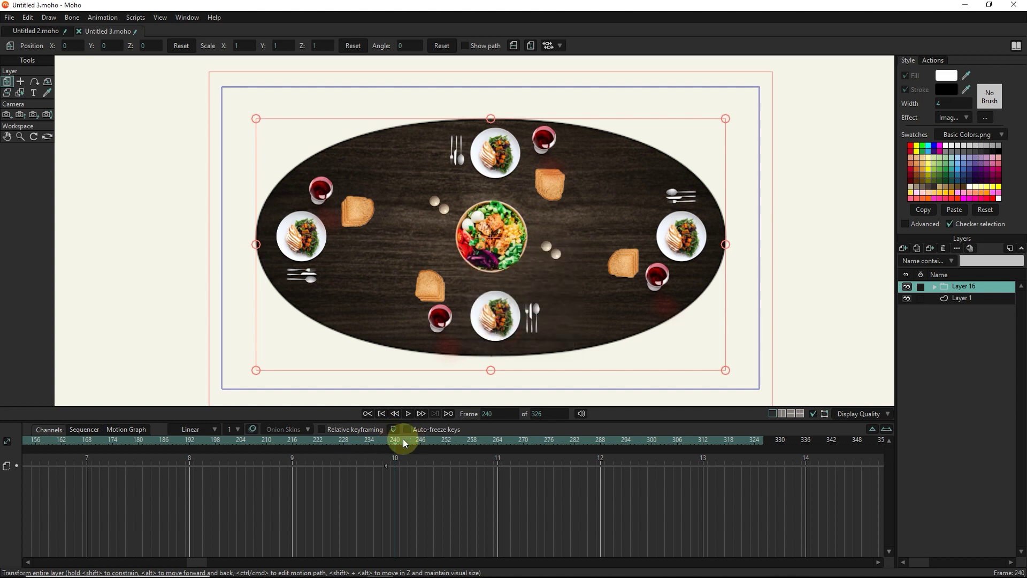
Play the animation from around frame 240 to check how the table items disappear one by one
{"action": "mouse_move", "coordinate": [403, 443]}
{"action": "left_mouse_down"}
{"action": "mouse_move", "coordinate": [649, 449]}
{"action": "mouse_move", "coordinate": [399, 461]}
{"action": "left_mouse_up"}
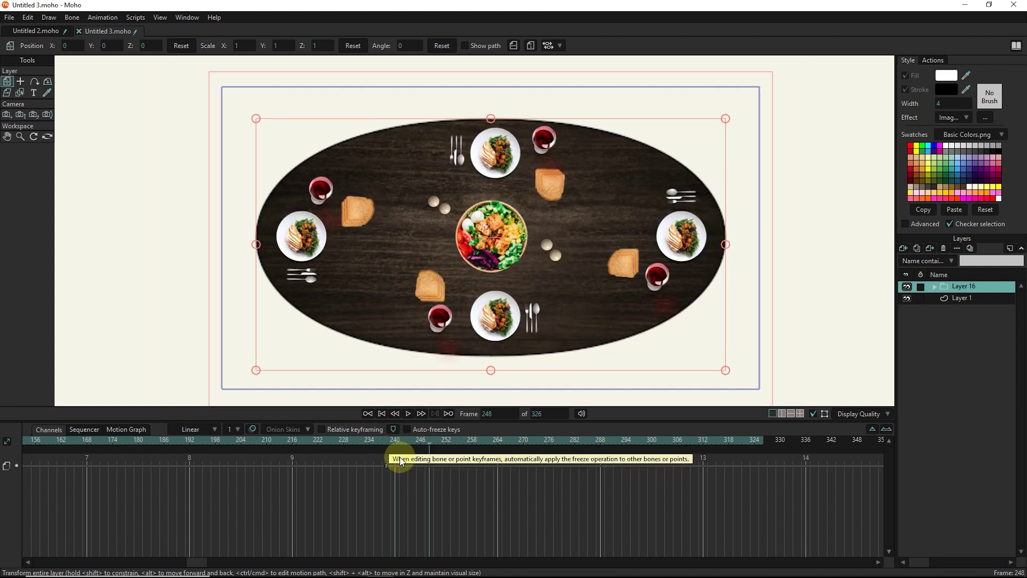
{"action": "left_click", "coordinate": [409, 413]}
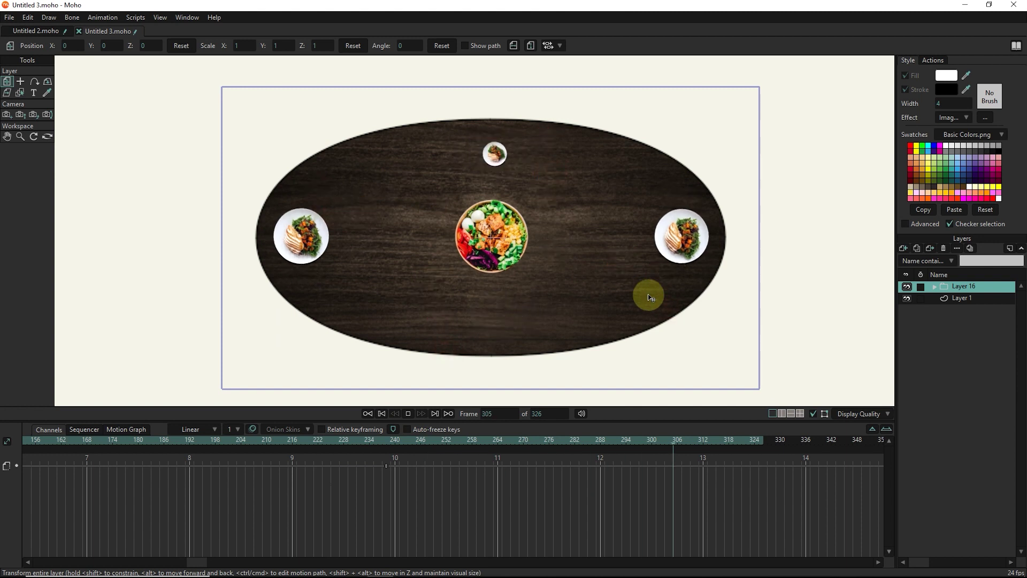
{"action": "left_click", "coordinate": [408, 414]}
Return to the beginning of the timeline and play the whole table animation
{"action": "left_click", "coordinate": [27, 562]}
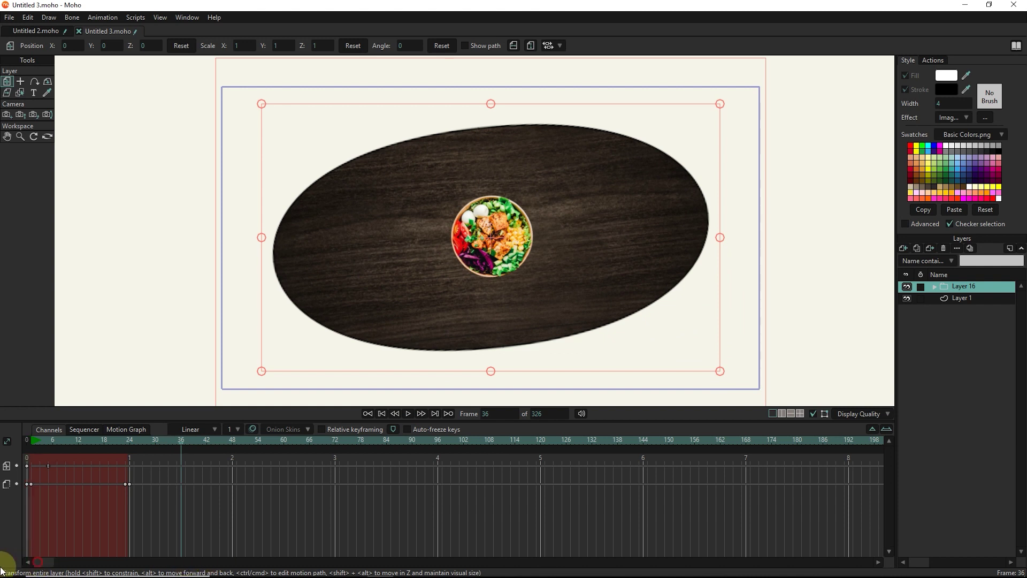
{"action": "mouse_move", "coordinate": [58, 440]}
{"action": "left_mouse_down"}
{"action": "mouse_move", "coordinate": [15, 450]}
{"action": "mouse_move", "coordinate": [53, 438]}
{"action": "left_mouse_up"}
{"action": "left_click", "coordinate": [409, 414]}
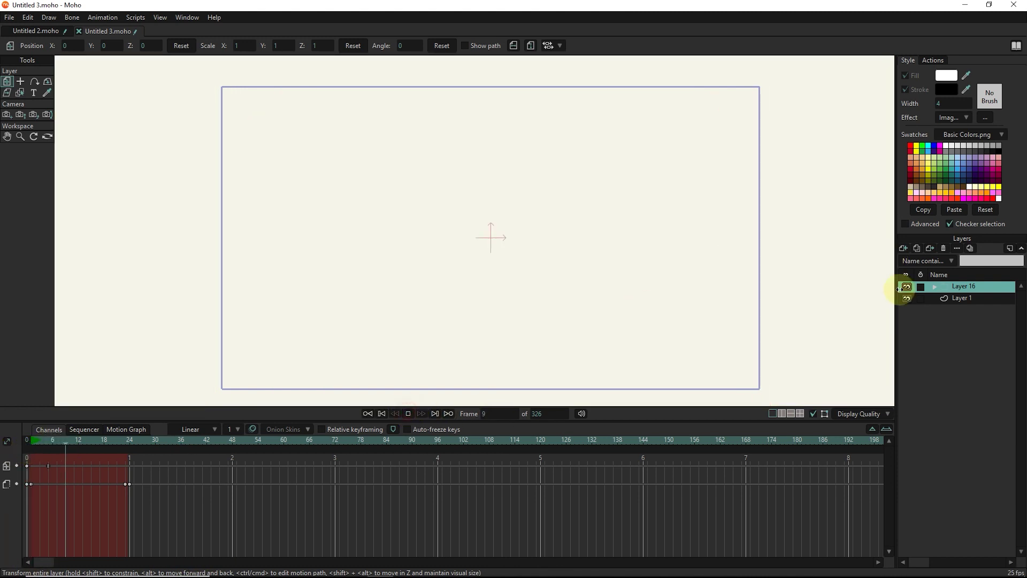